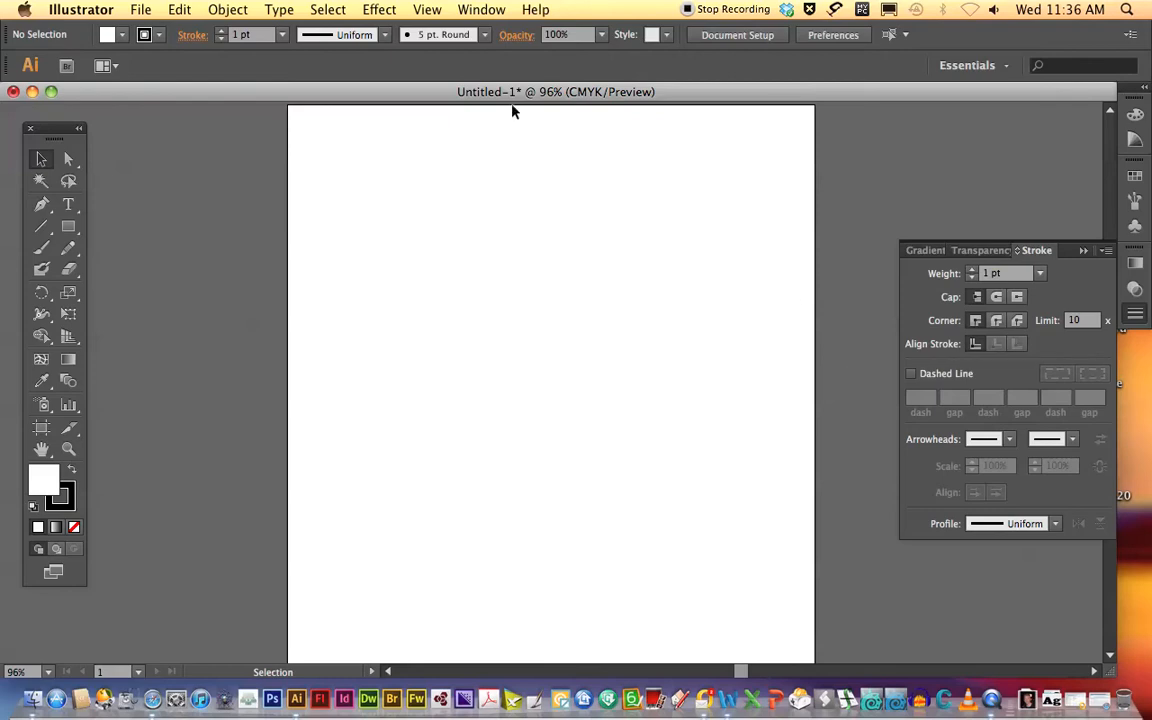
Place the frog.tiff image into the document and move it slightly down and to the right on the artboard.
{"action": "left_click", "coordinate": [140, 10]}
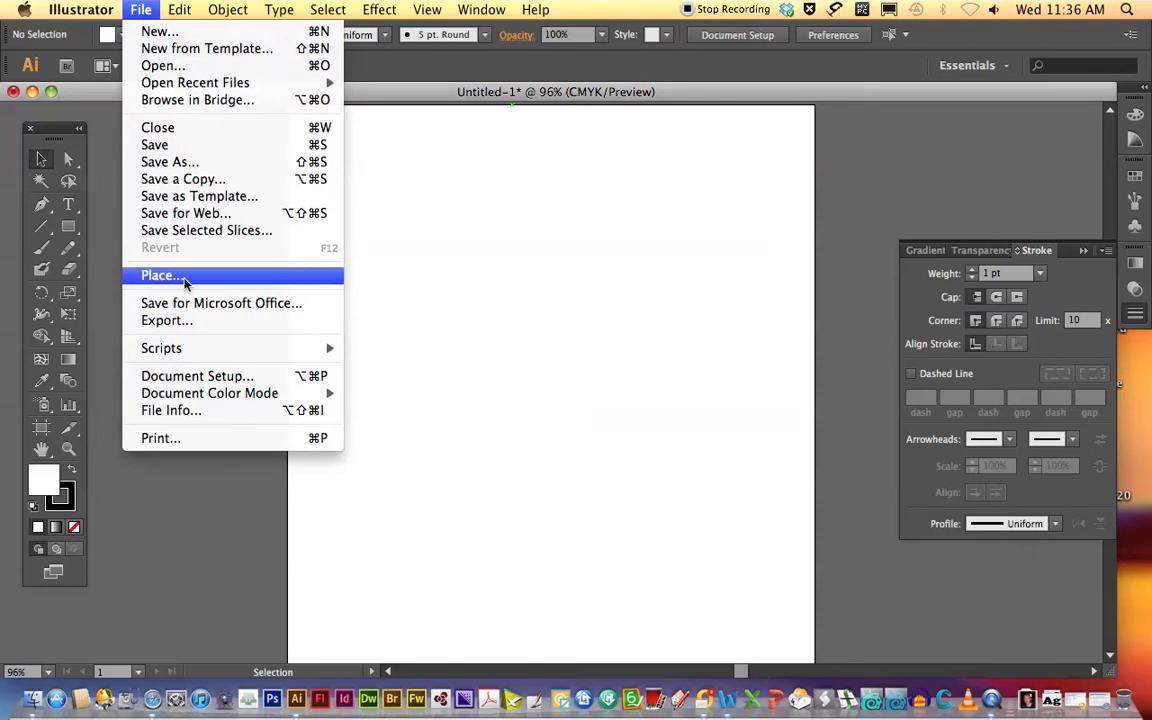
{"action": "left_click", "coordinate": [184, 276]}
{"action": "left_click", "coordinate": [702, 182]}
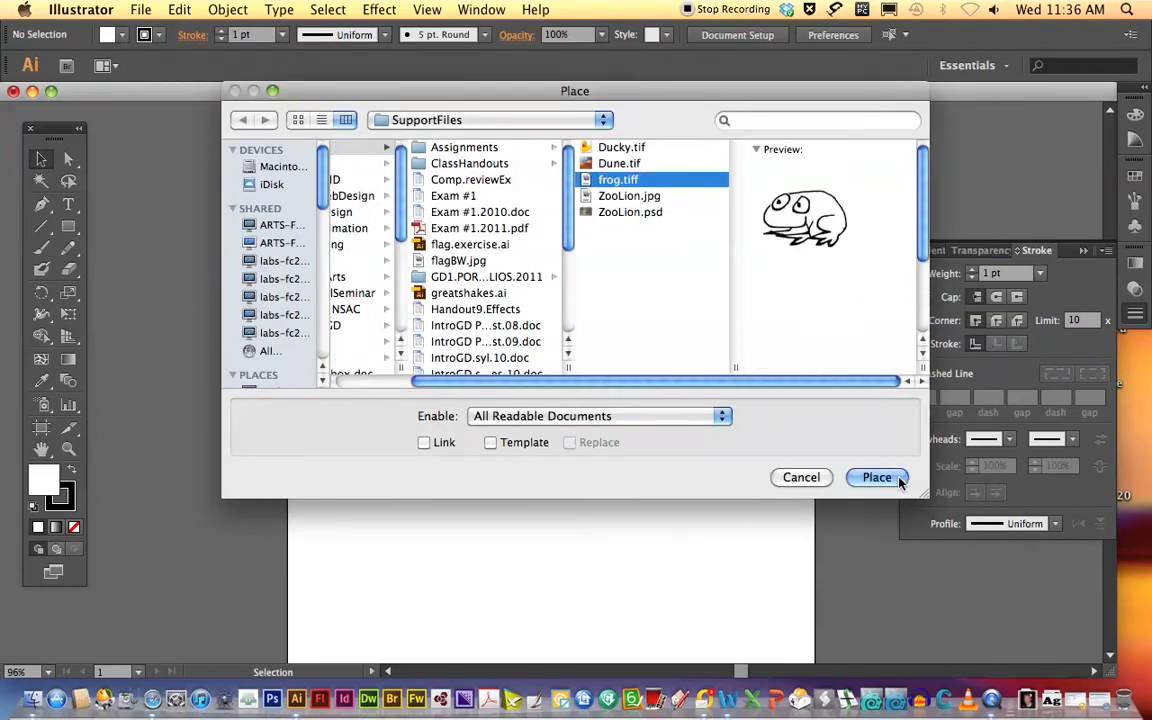
{"action": "left_click", "coordinate": [898, 478]}
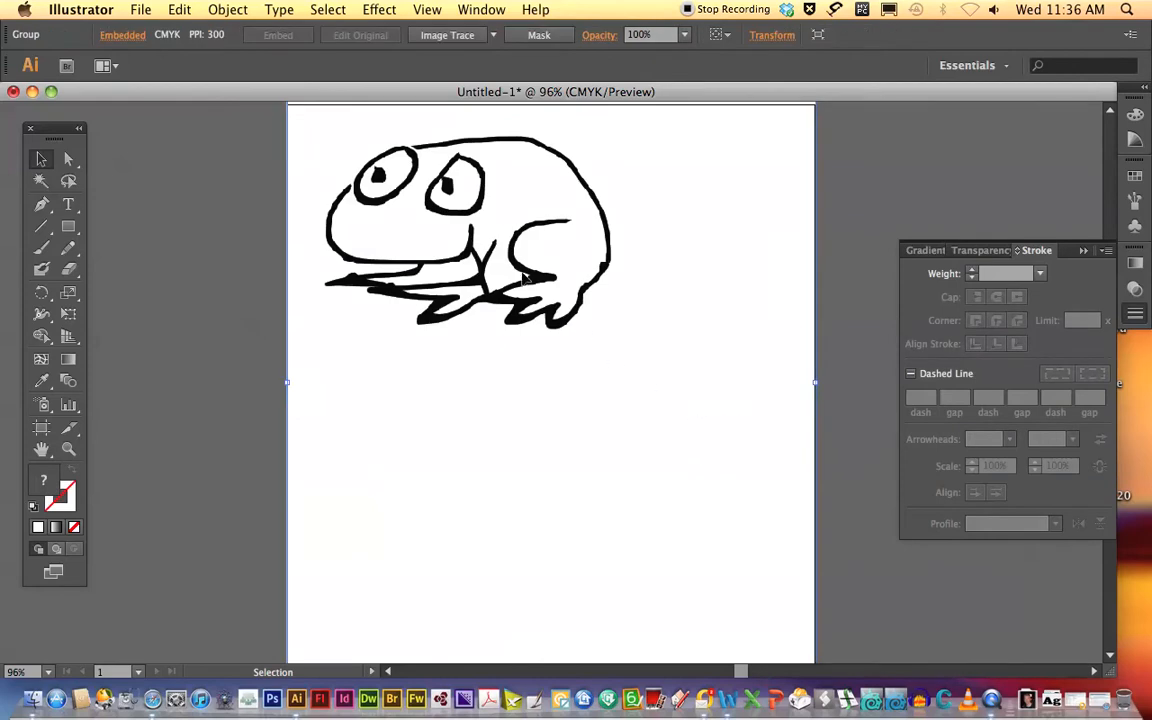
{"action": "left_click_drag", "start_coordinate": [530, 283], "coordinate": [587, 357]}
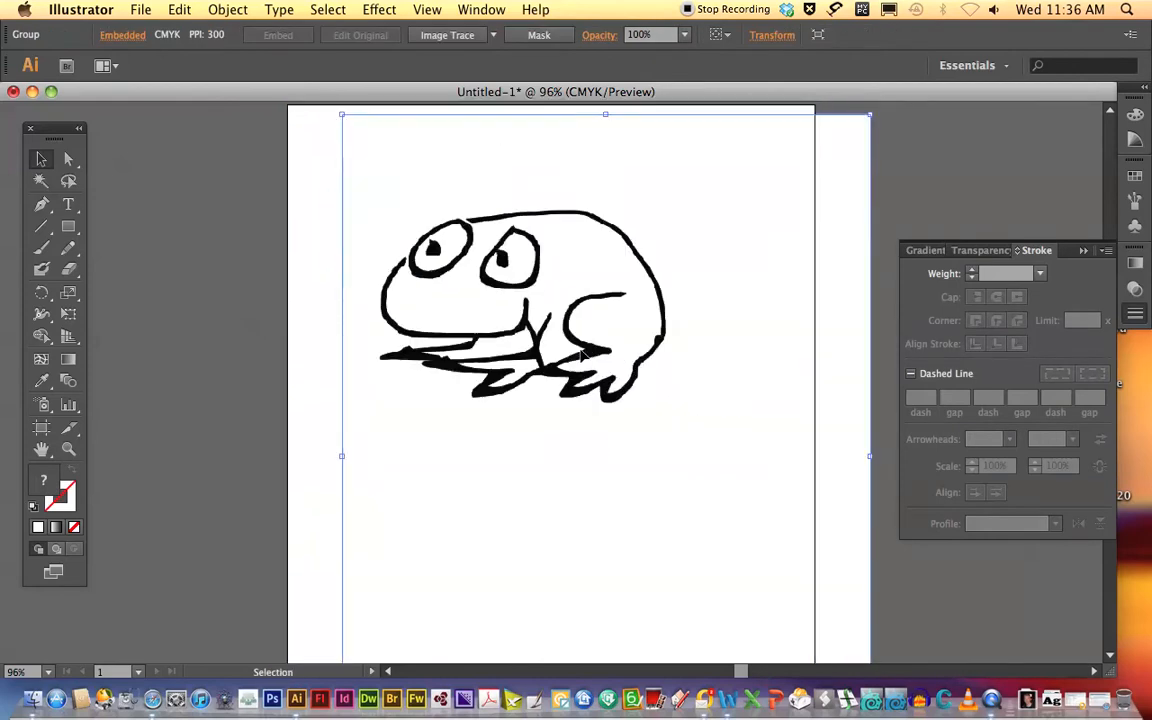
{"action": "left_click", "coordinate": [876, 352]}
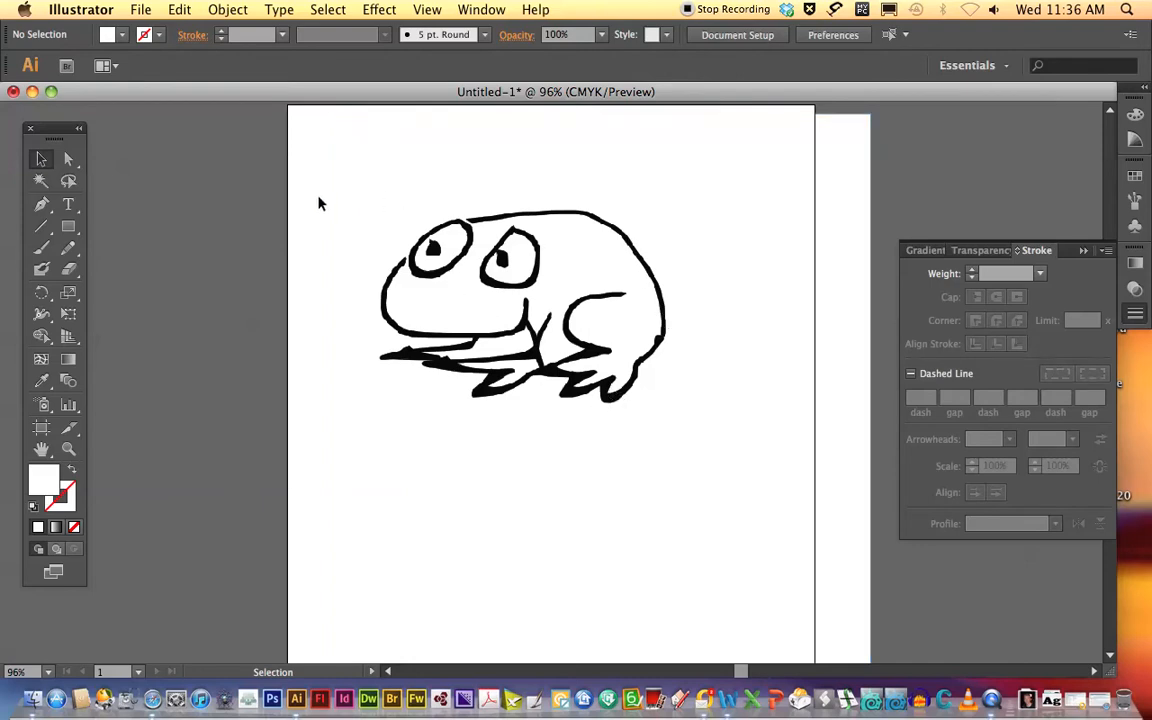
Convert the placed frog image with Image Trace using the default preset and expand the tracing into paths.
{"action": "left_click", "coordinate": [404, 207]}
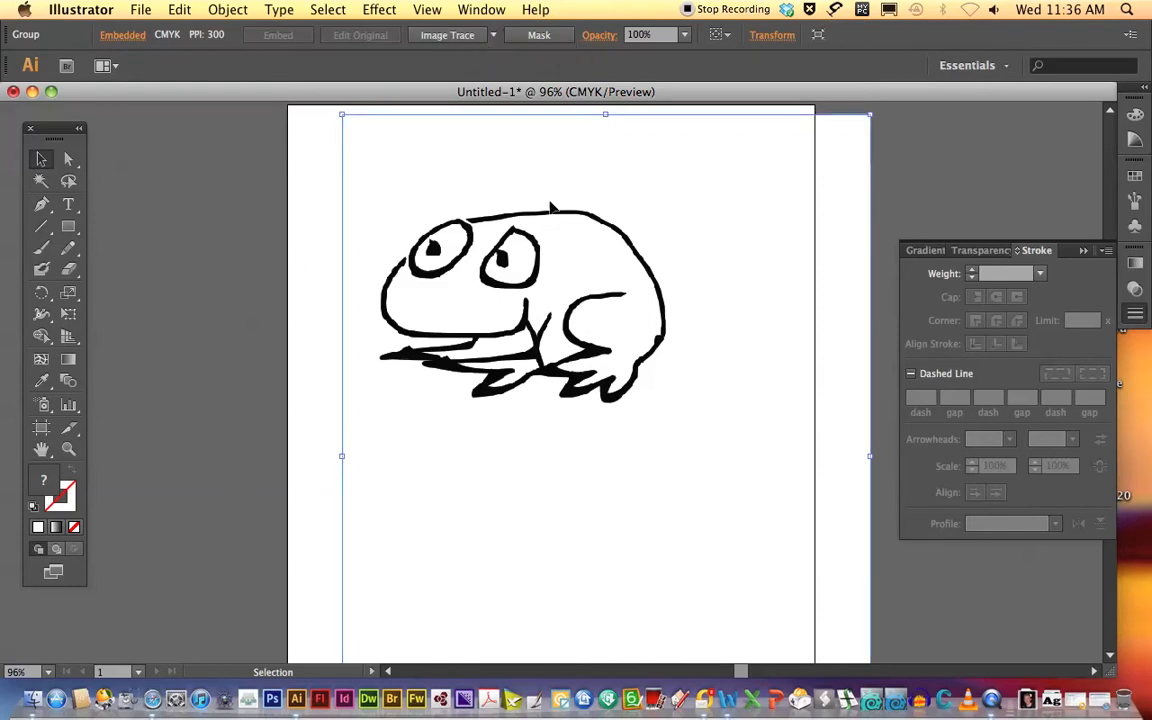
{"action": "left_click", "coordinate": [456, 40]}
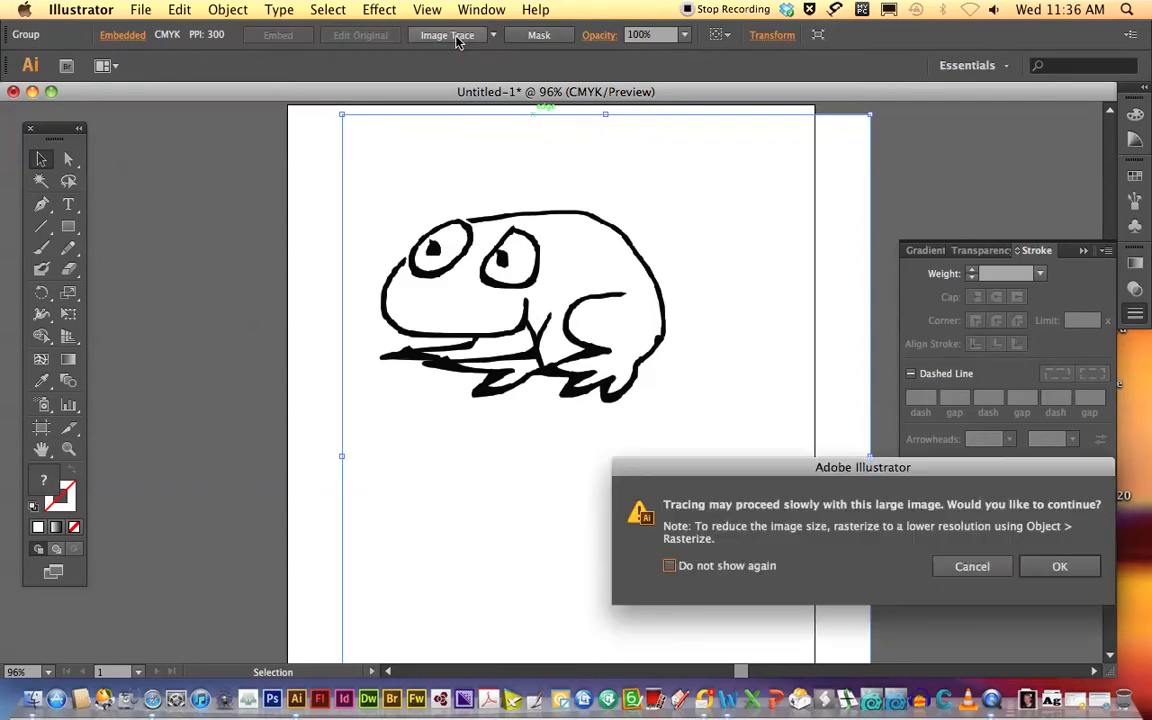
{"action": "left_click", "coordinate": [1056, 567]}
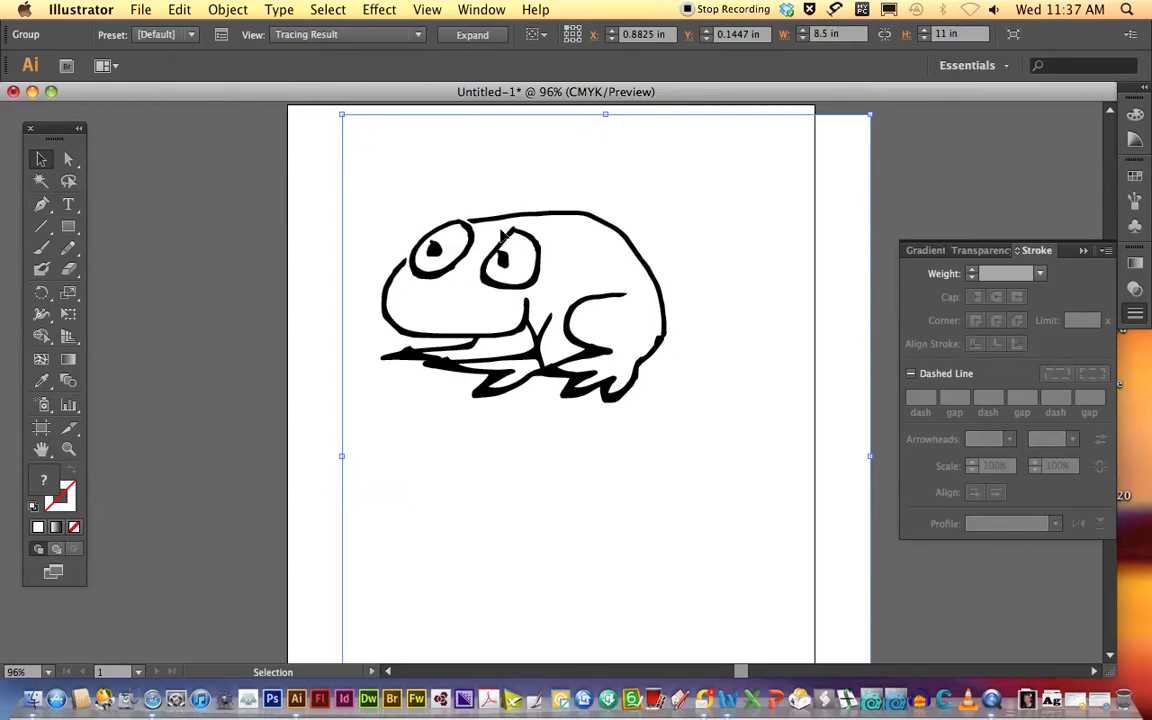
{"action": "left_click", "coordinate": [474, 40]}
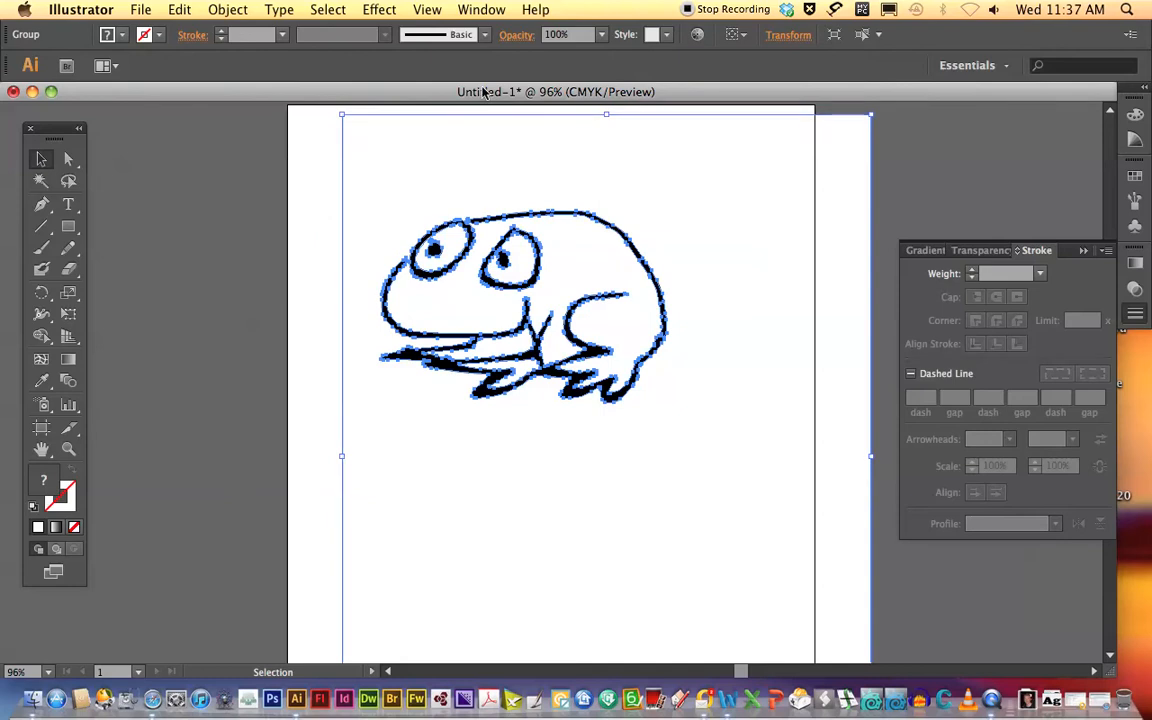
Ungroup the expanded frog tracing into separate shapes and shift the artwork slightly to the left.
{"action": "left_click", "coordinate": [217, 10]}
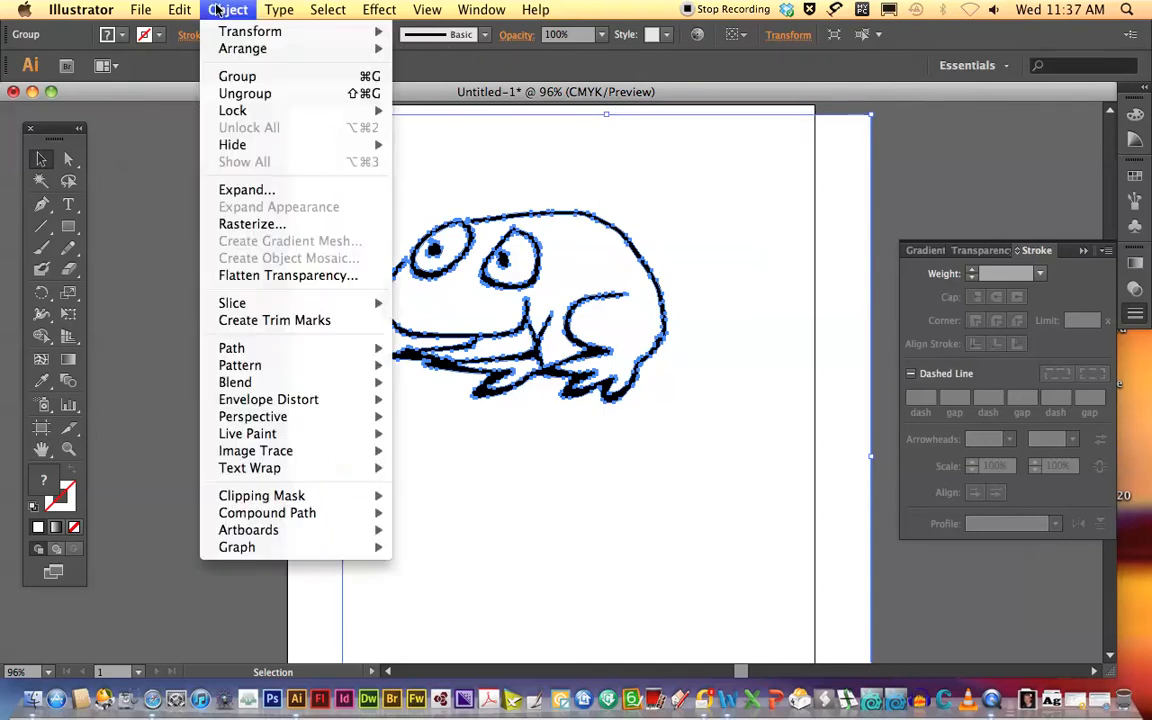
{"action": "left_click", "coordinate": [232, 94]}
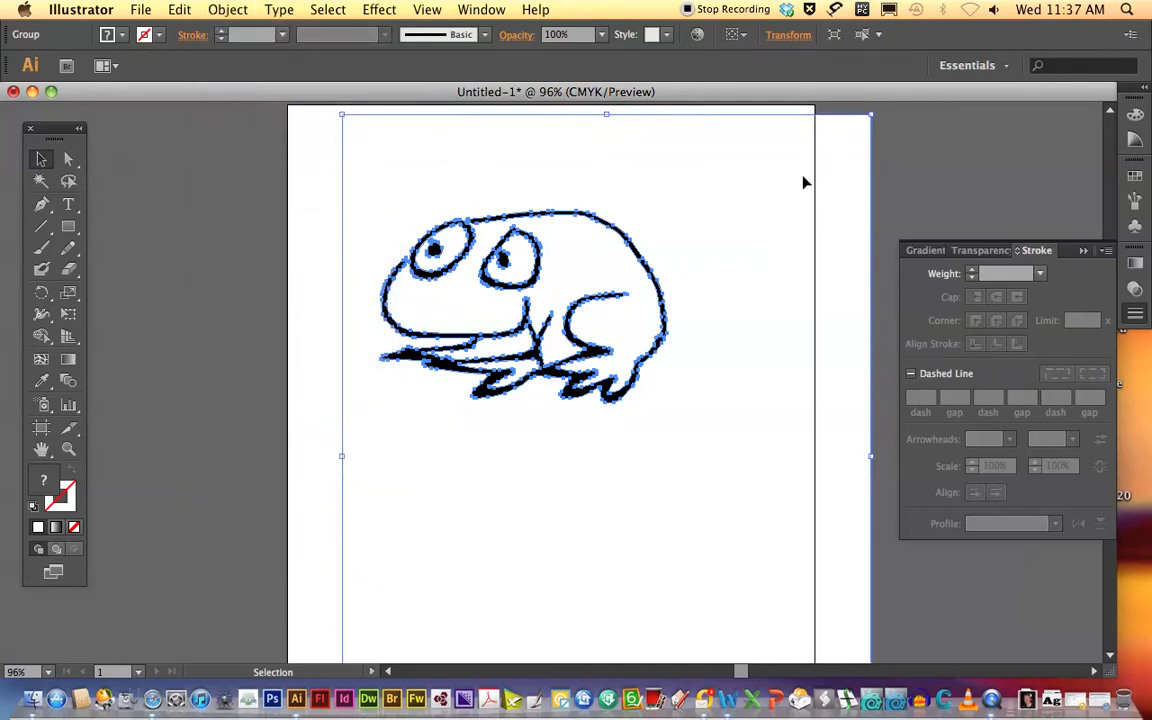
{"action": "left_click", "coordinate": [305, 220]}
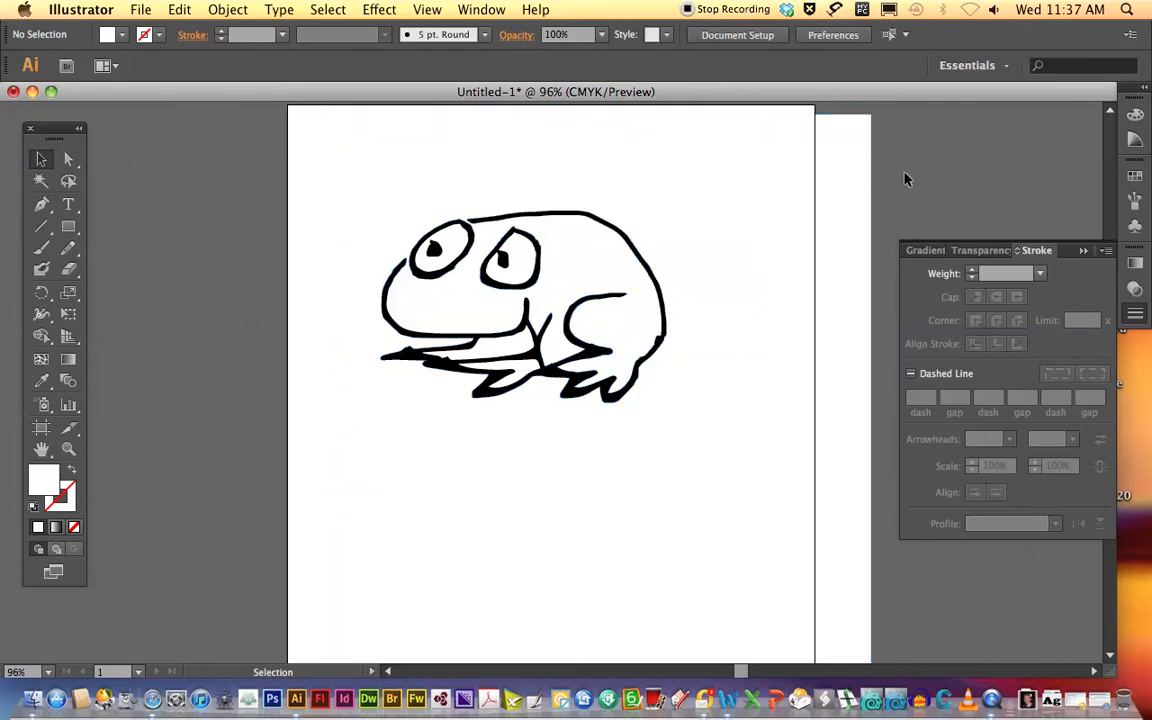
{"action": "left_click", "coordinate": [770, 181]}
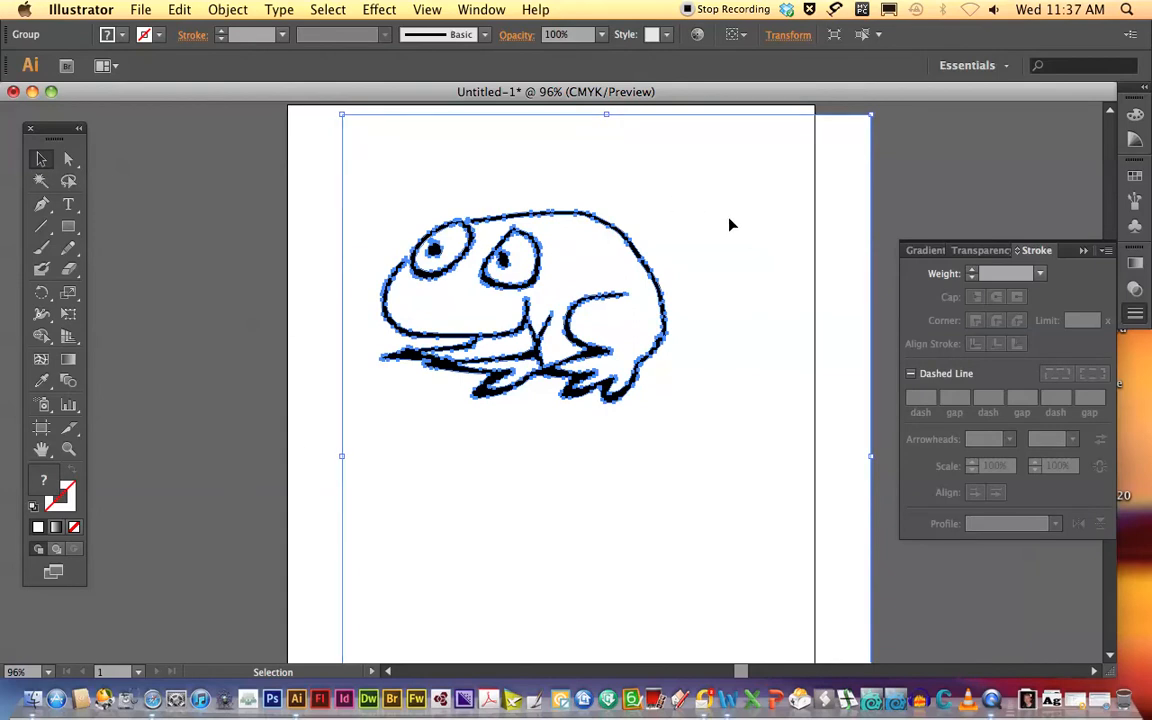
{"action": "left_click_drag", "start_coordinate": [728, 226], "coordinate": [707, 231]}
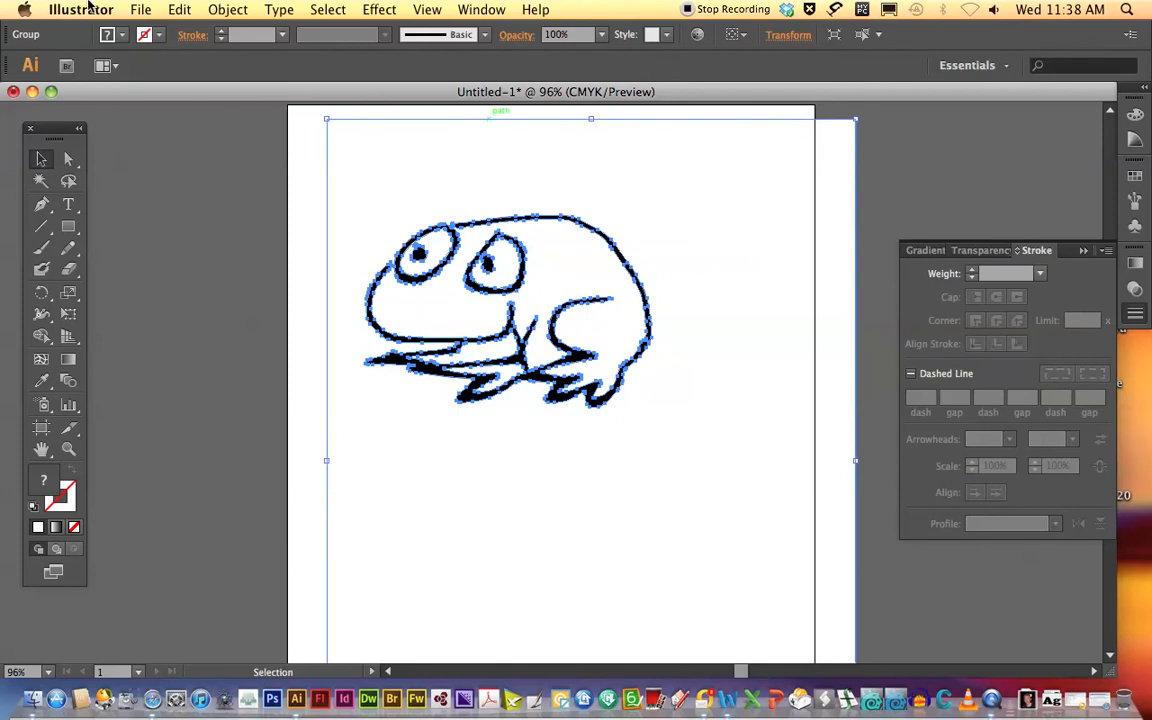
{"action": "left_click", "coordinate": [226, 9]}
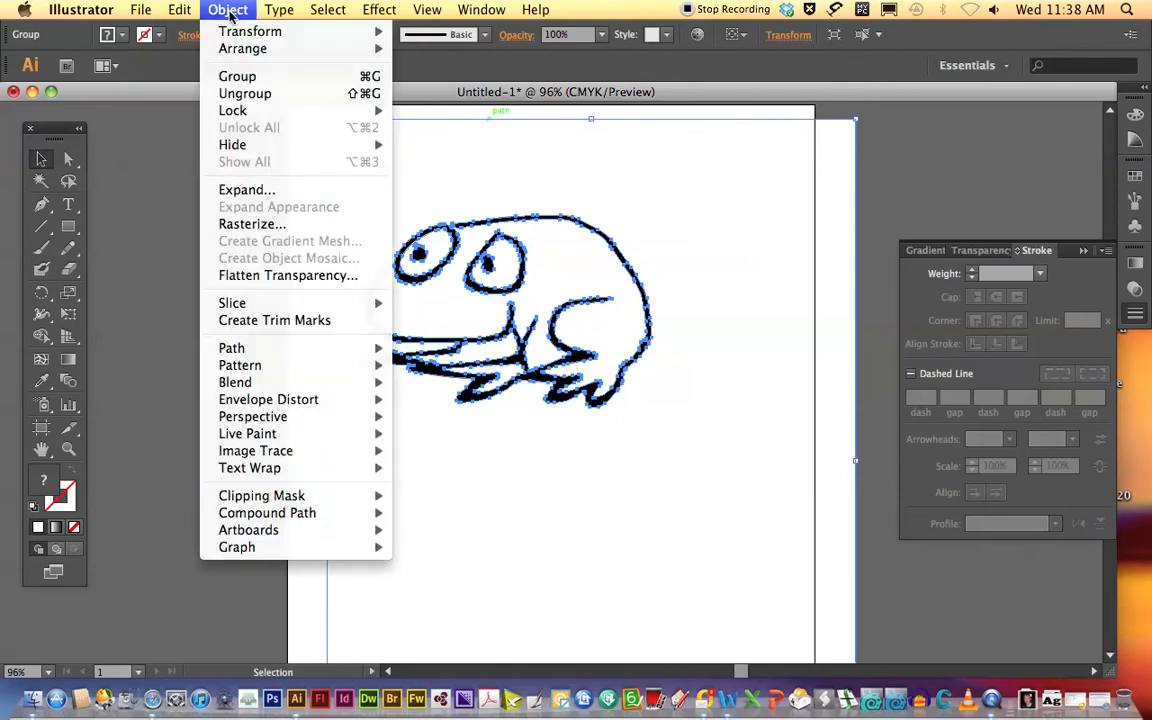
{"action": "left_click", "coordinate": [253, 96]}
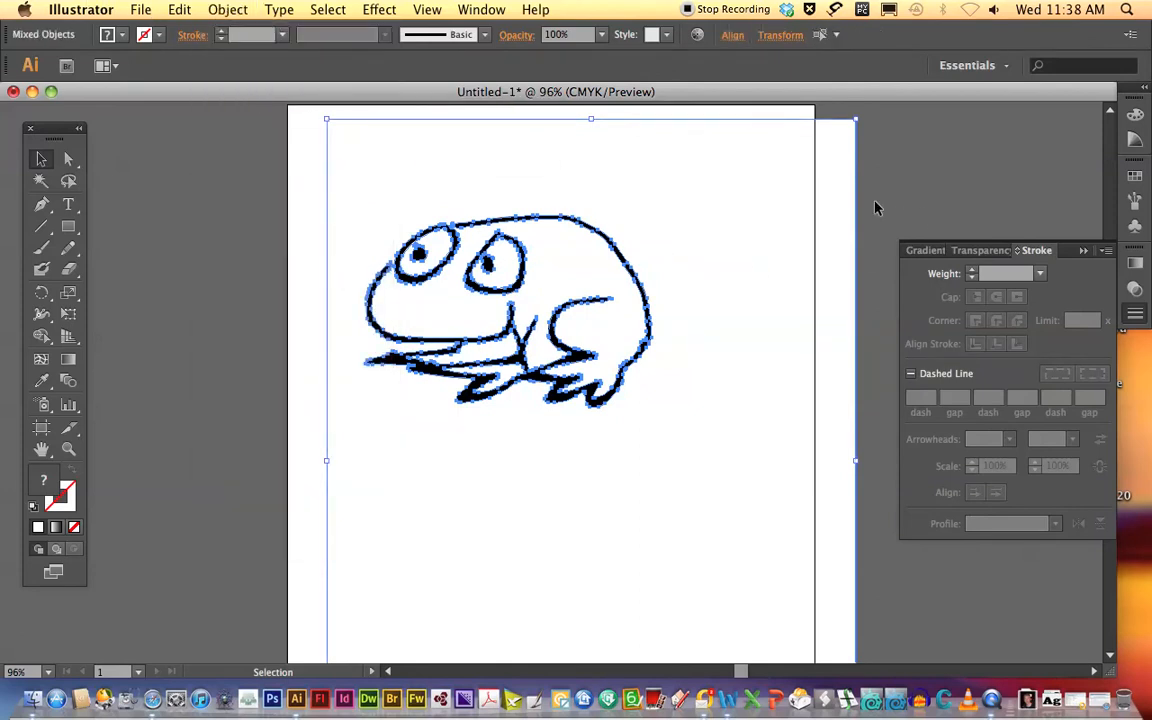
Separate the white background shape from the frog artwork and delete it.
{"action": "key", "text": "super+8"}
{"action": "left_click_drag", "start_coordinate": [735, 243], "coordinate": [673, 265]}
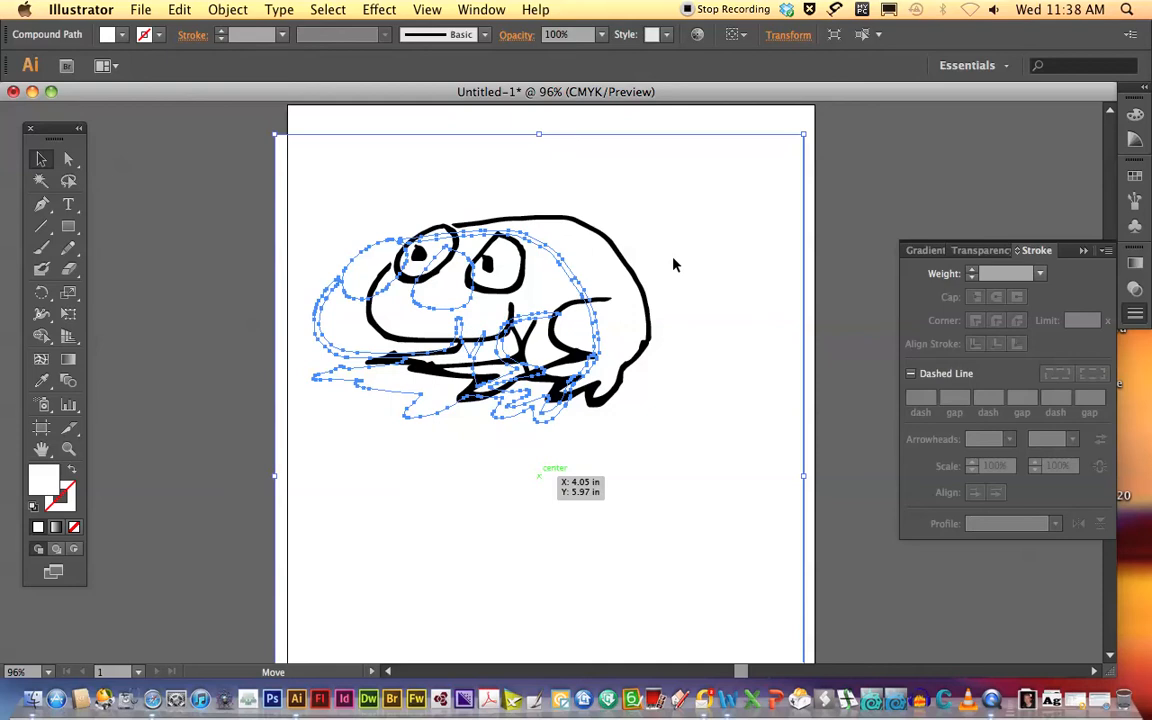
{"action": "key", "text": "Delete"}
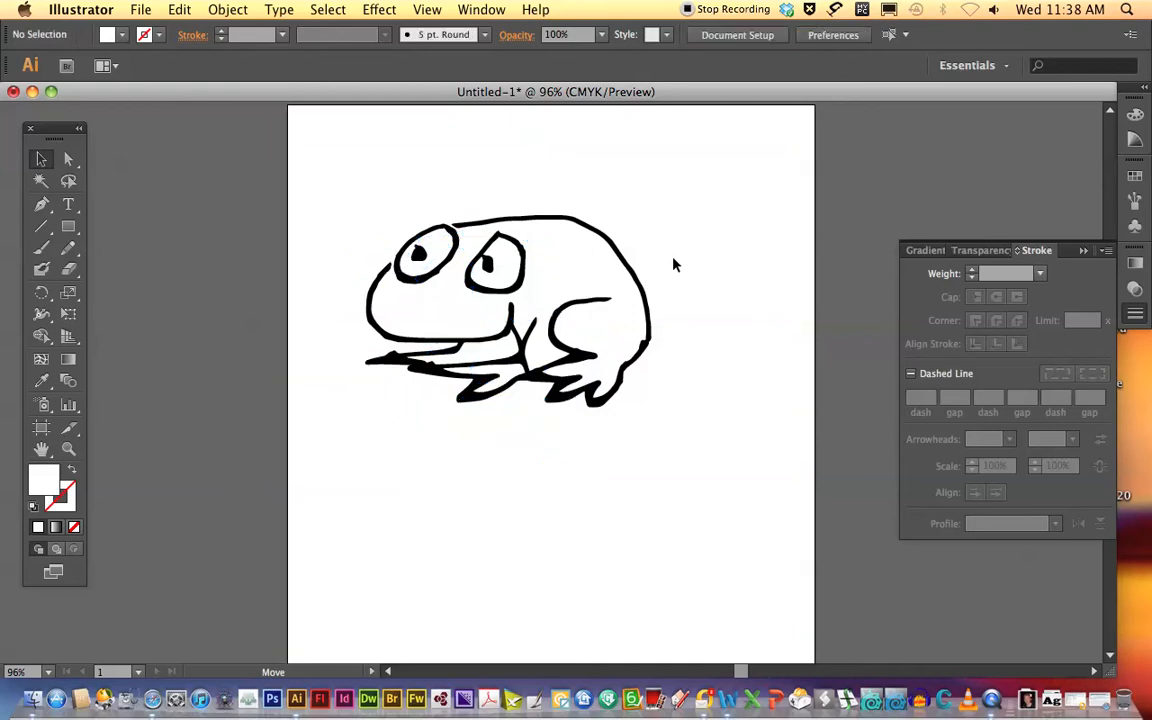
Examine the frog's separate shapes by selecting the black body outline, both white eye fills and the white front-leg fills.
{"action": "left_click", "coordinate": [521, 260]}
{"action": "left_click", "coordinate": [600, 275]}
{"action": "left_click", "coordinate": [612, 247]}
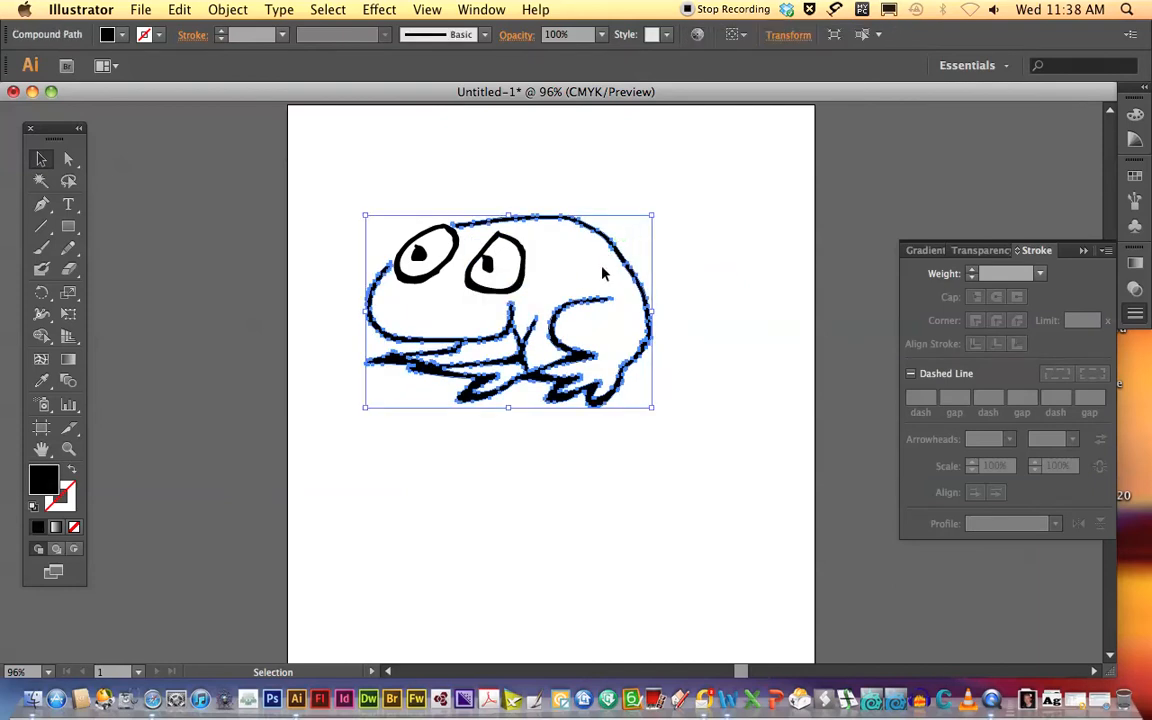
{"action": "left_click", "coordinate": [695, 278]}
{"action": "left_click", "coordinate": [501, 270]}
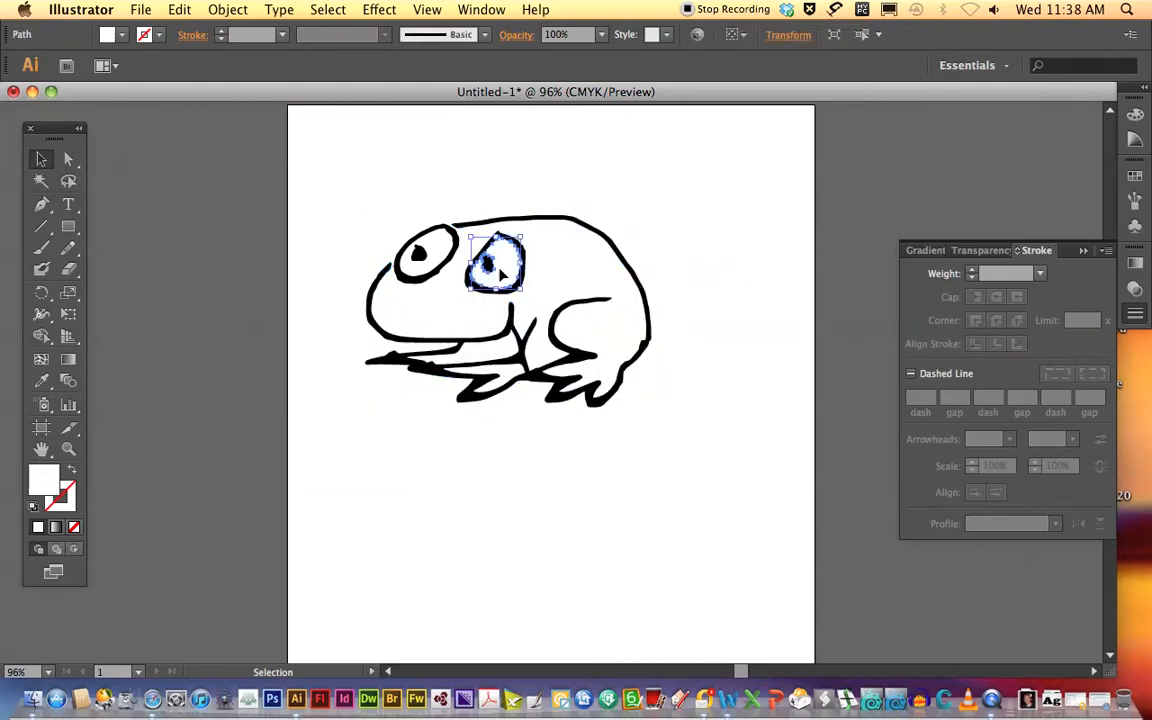
{"action": "left_click", "coordinate": [425, 246]}
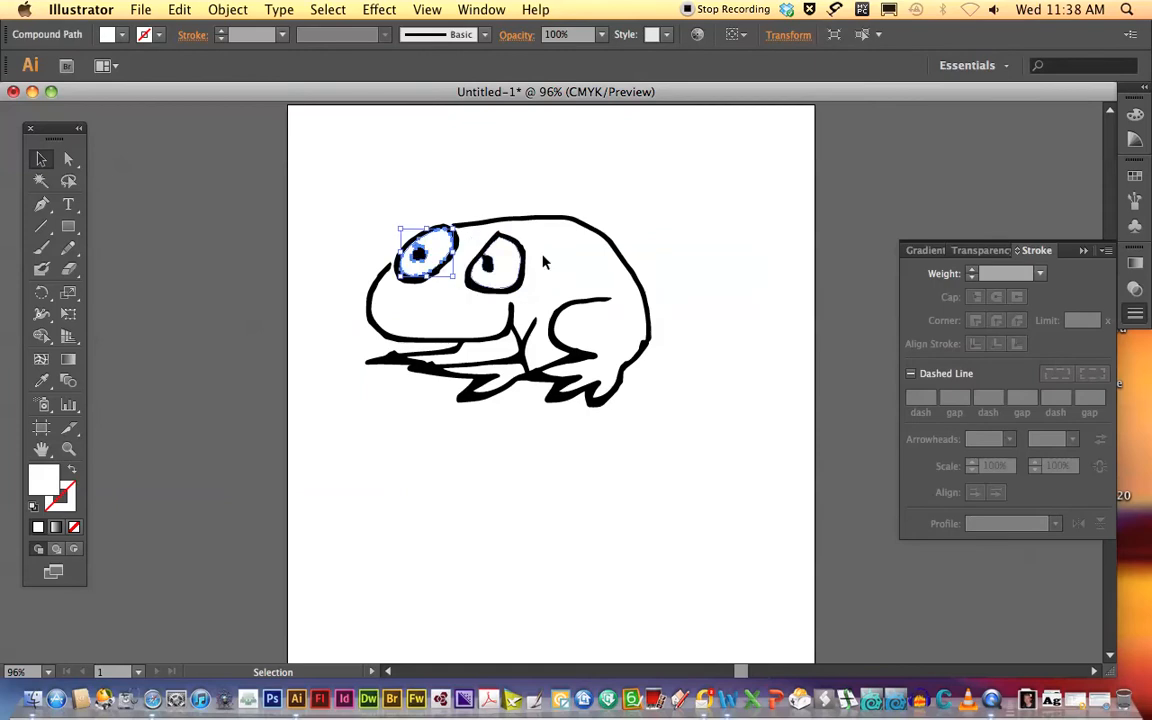
{"action": "left_click", "coordinate": [692, 272]}
{"action": "left_click", "coordinate": [470, 352]}
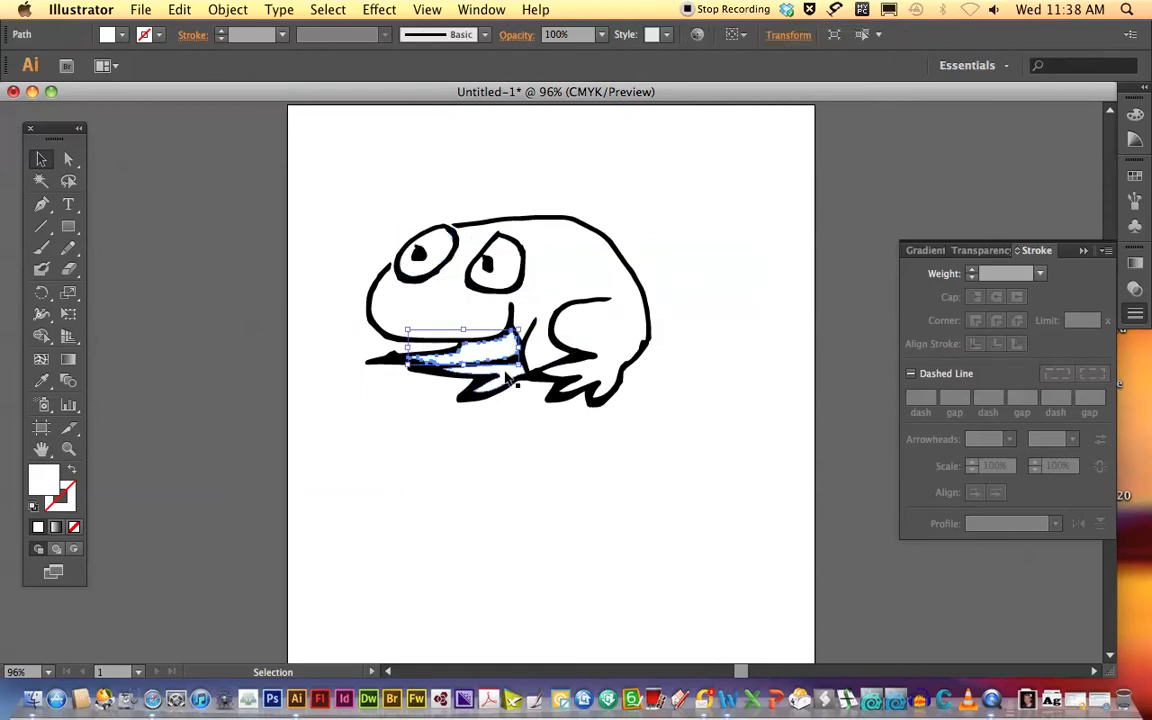
{"action": "left_click", "coordinate": [508, 378]}
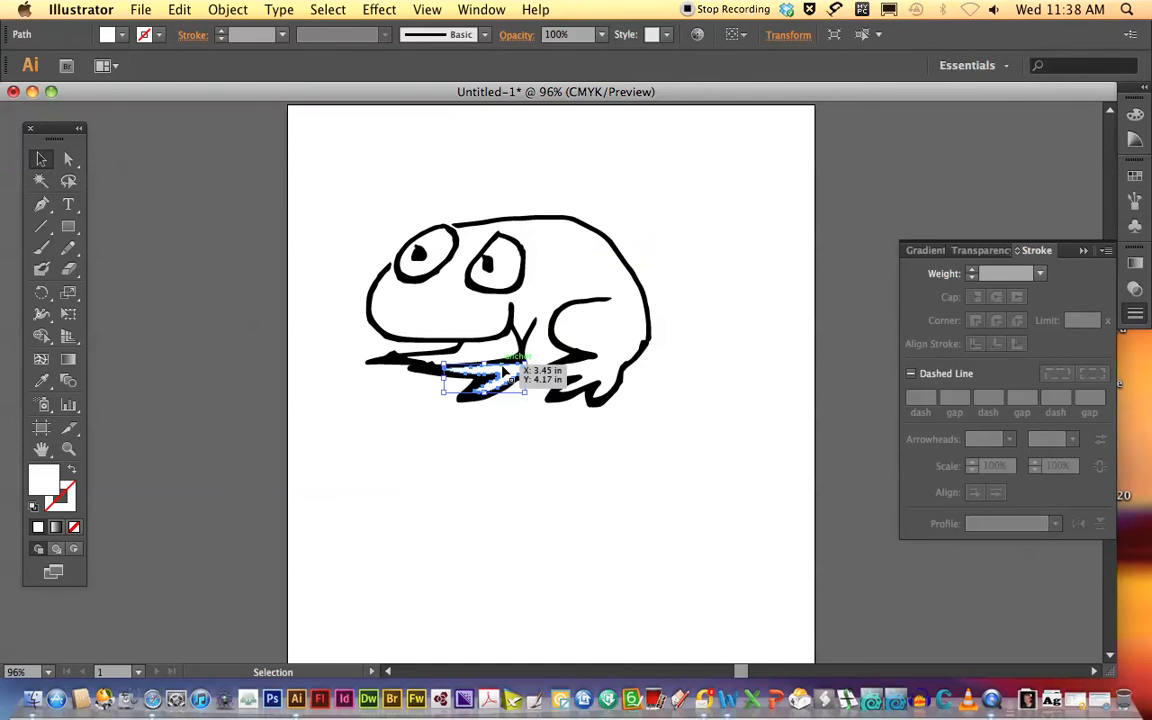
{"action": "left_click", "coordinate": [460, 345], "text": "shift"}
{"action": "left_click", "coordinate": [502, 280], "text": "shift"}
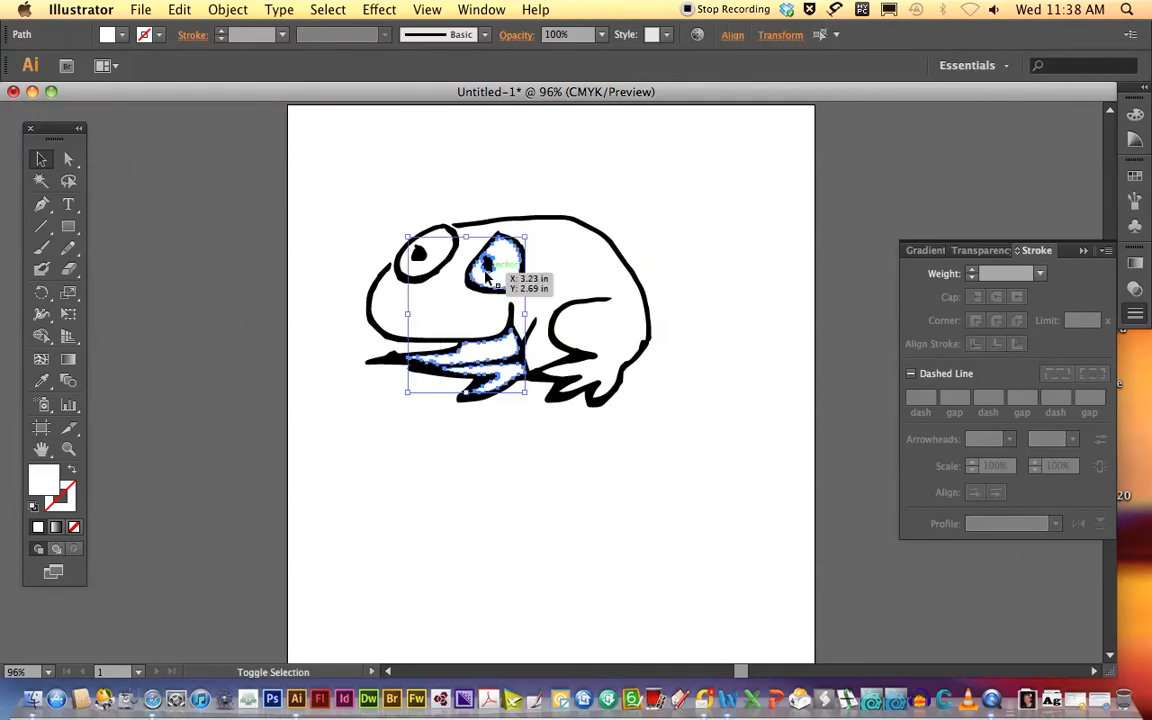
{"action": "left_click", "coordinate": [415, 272], "text": "shift"}
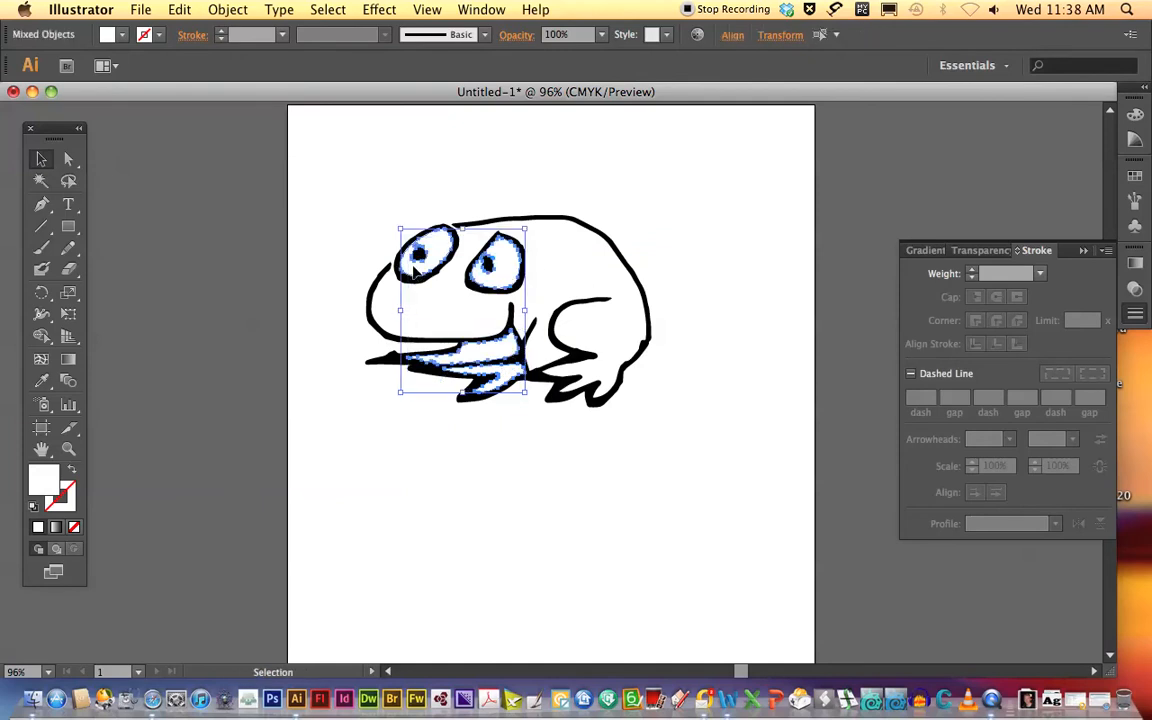
{"action": "key", "text": "super+shift+a"}
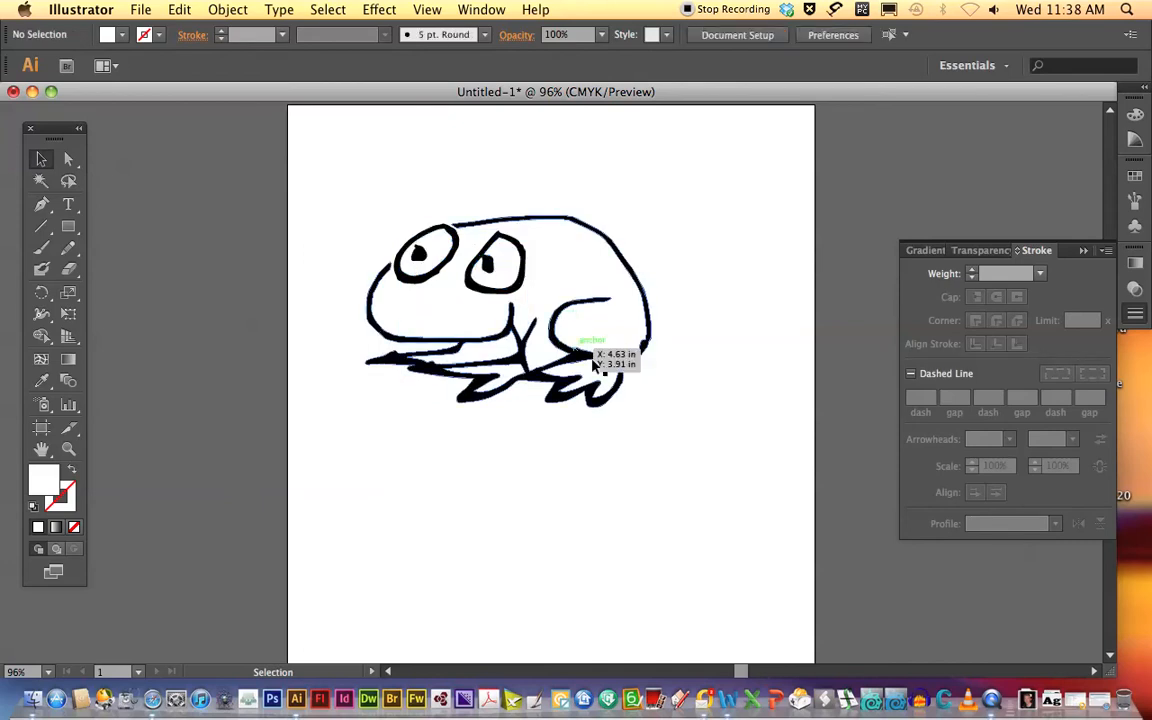
{"action": "left_click", "coordinate": [535, 338]}
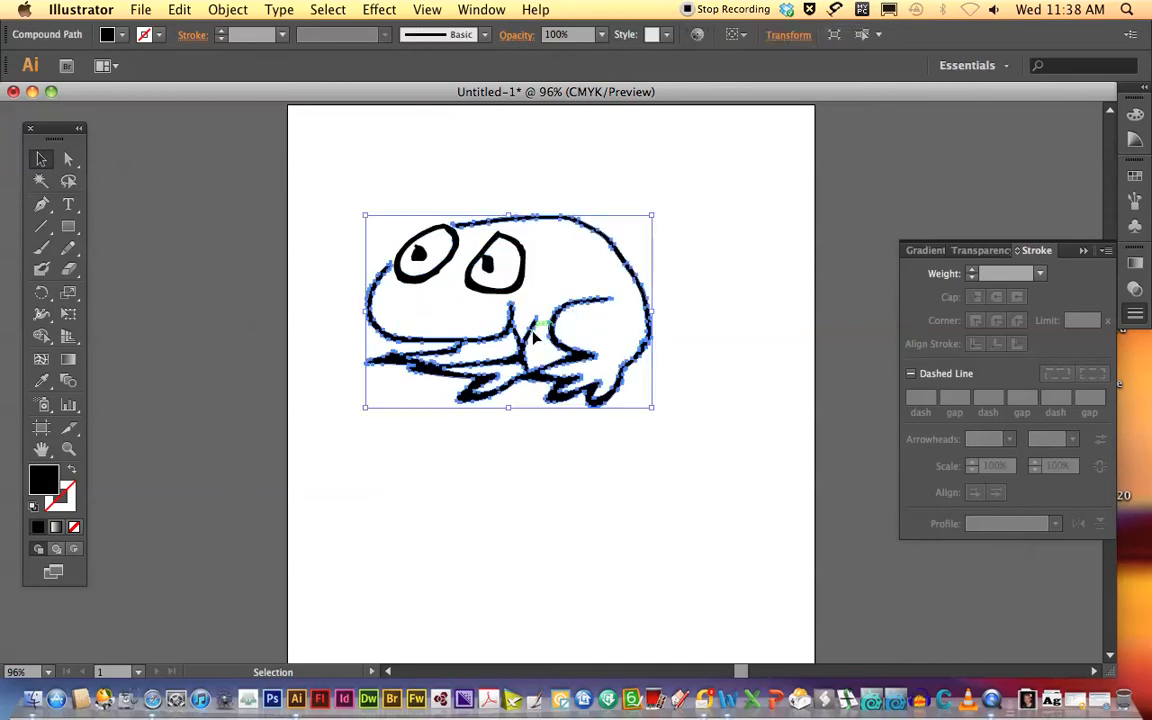
{"action": "left_click", "coordinate": [678, 275]}
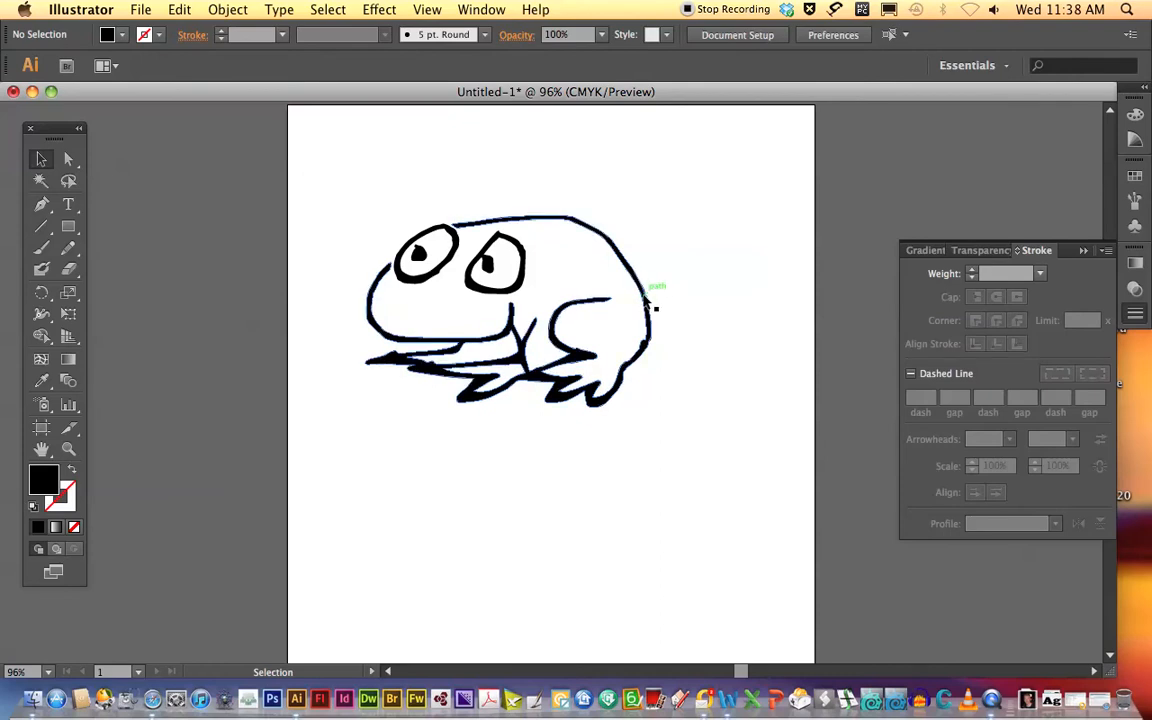
Open the Simplify settings for the frog's black body outline and turn on the preview.
{"action": "left_click", "coordinate": [646, 300]}
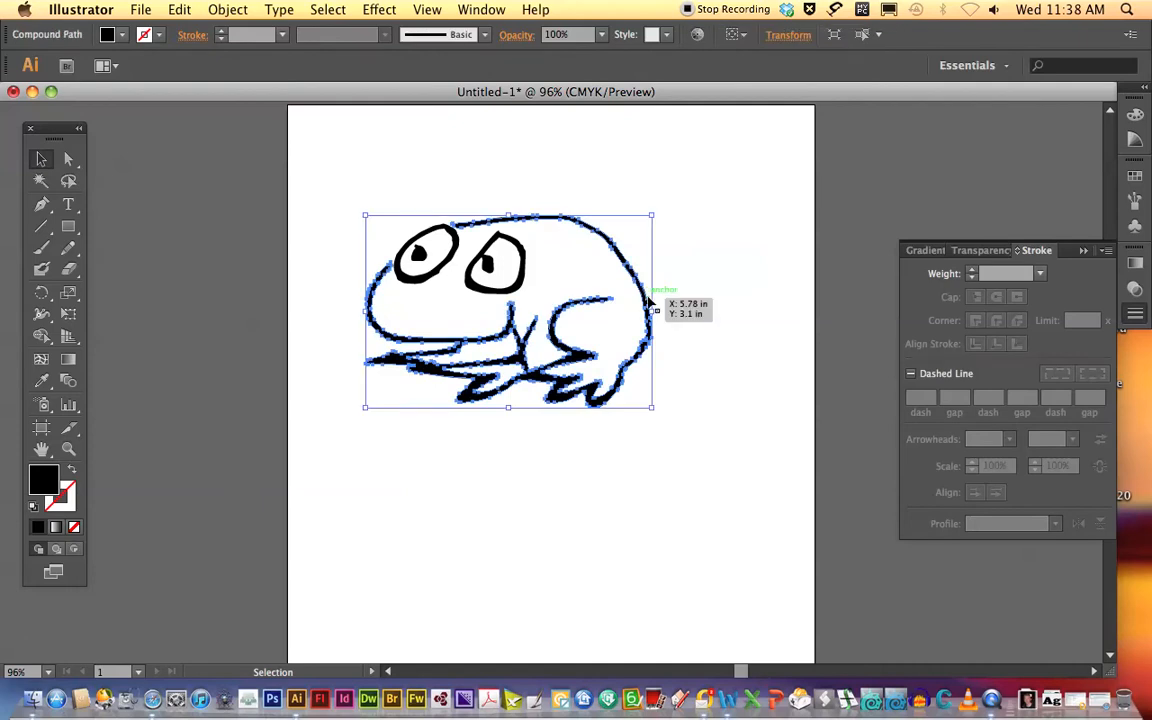
{"action": "left_click", "coordinate": [230, 9]}
{"action": "mouse_move", "coordinate": [296, 350]}
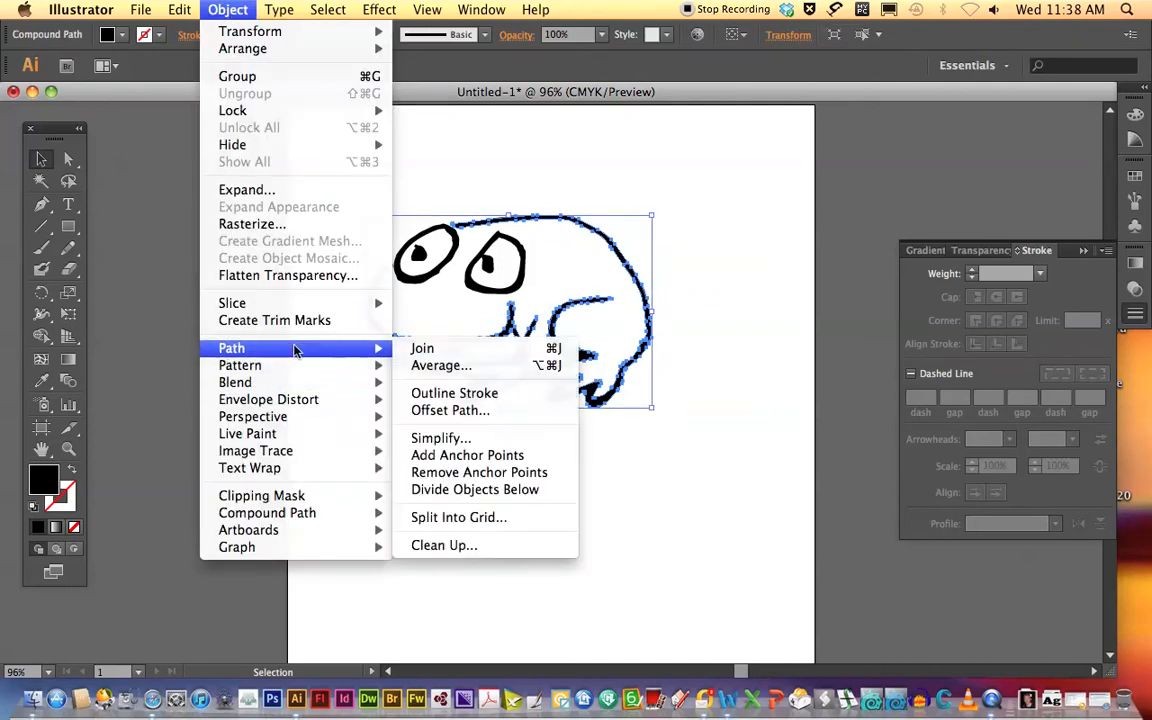
{"action": "left_click", "coordinate": [450, 441]}
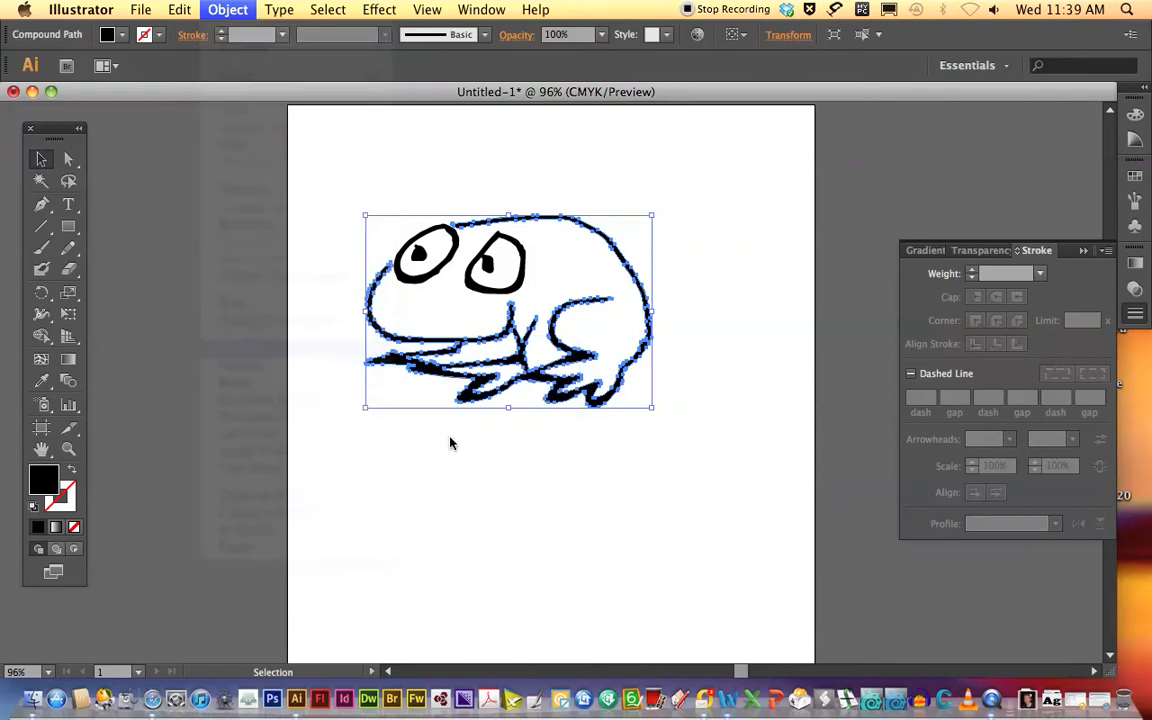
{"action": "mouse_move", "coordinate": [1040, 489]}
{"action": "left_mouse_down"}
{"action": "mouse_move", "coordinate": [405, 481]}
{"action": "mouse_move", "coordinate": [412, 422]}
{"action": "left_mouse_up"}
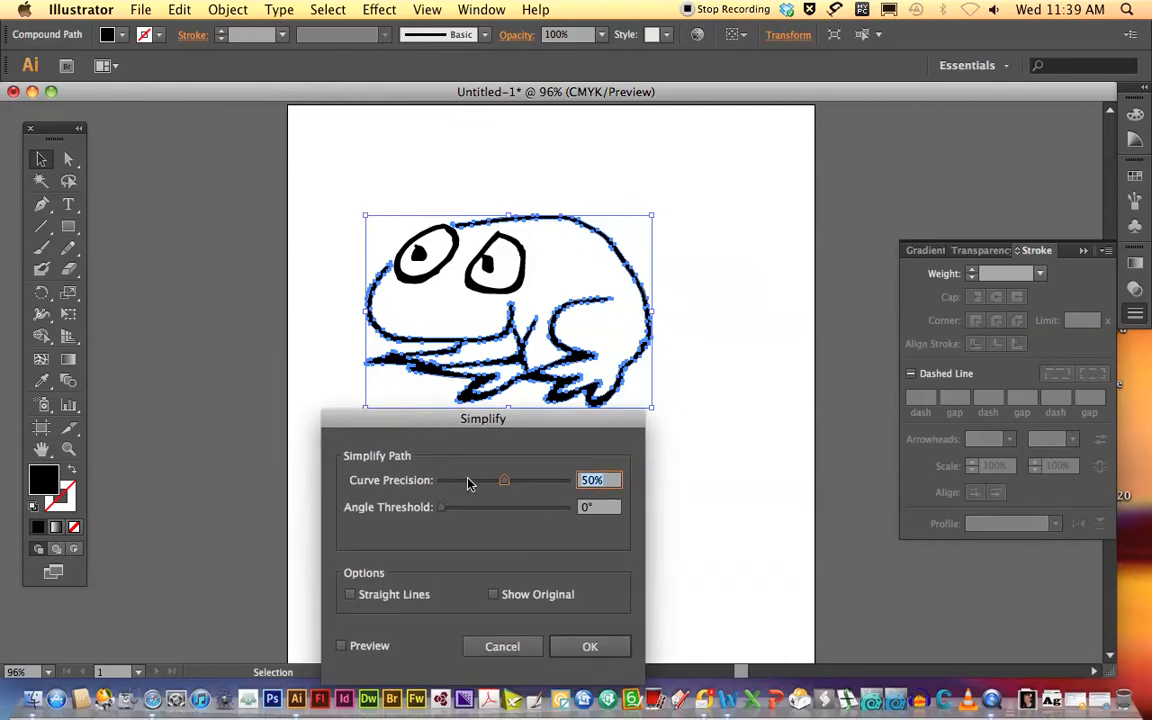
{"action": "left_click", "coordinate": [341, 647]}
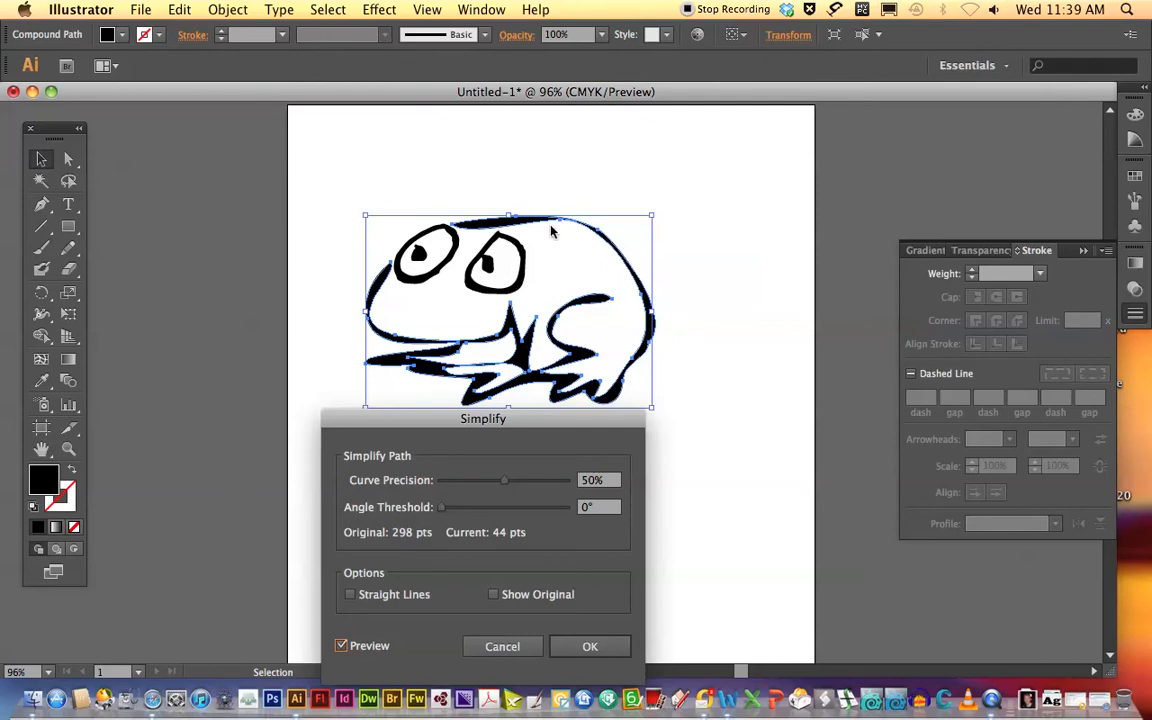
Set the curve precision of the body outline's simplification to 92%.
{"action": "left_click_drag", "start_coordinate": [503, 486], "coordinate": [554, 484]}
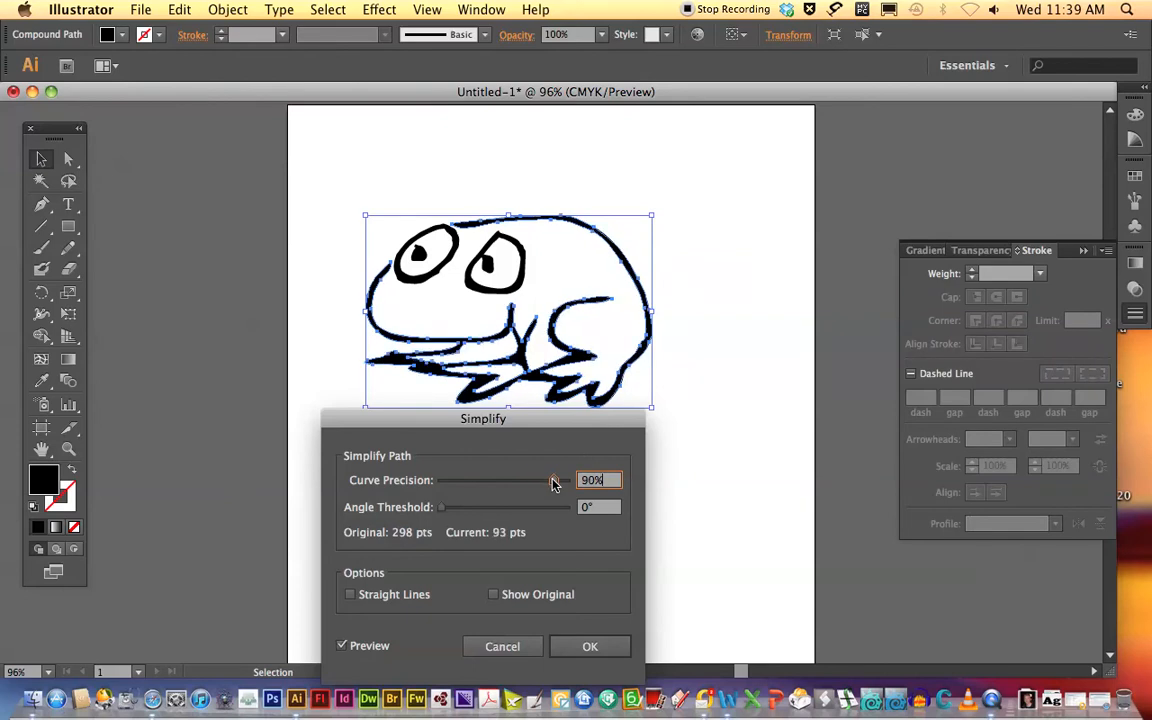
{"action": "left_click_drag", "start_coordinate": [554, 484], "coordinate": [558, 484]}
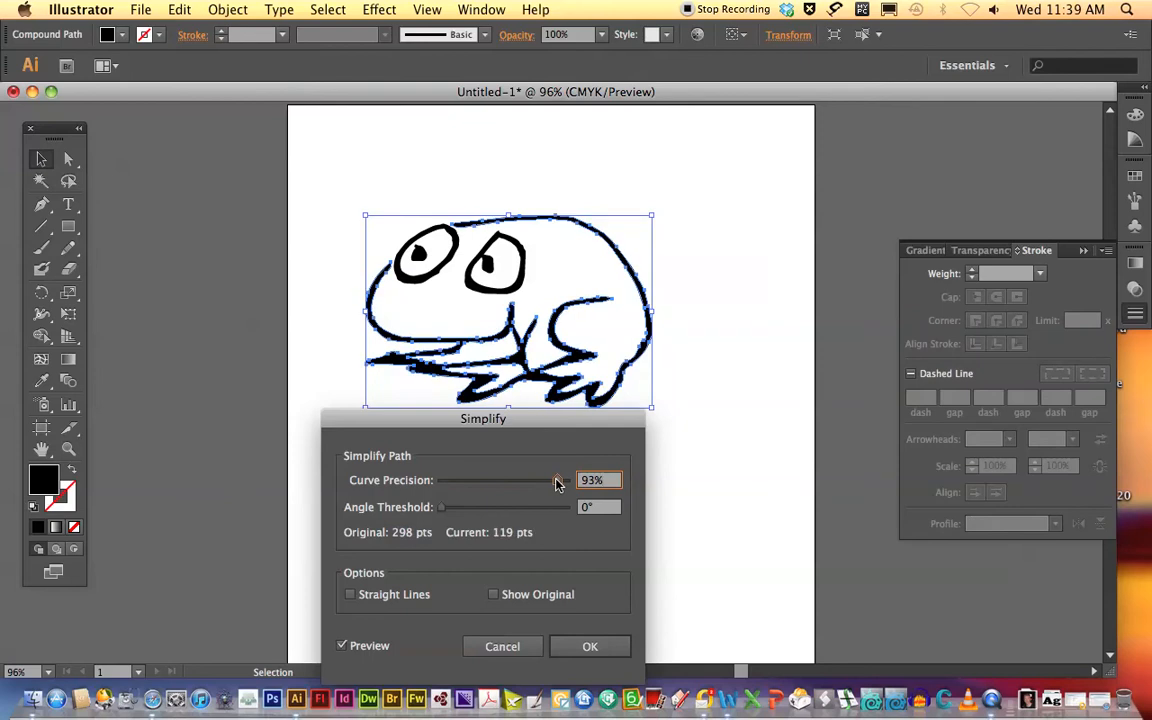
{"action": "left_click_drag", "start_coordinate": [556, 484], "coordinate": [546, 482]}
{"action": "left_click_drag", "start_coordinate": [543, 427], "coordinate": [788, 275]}
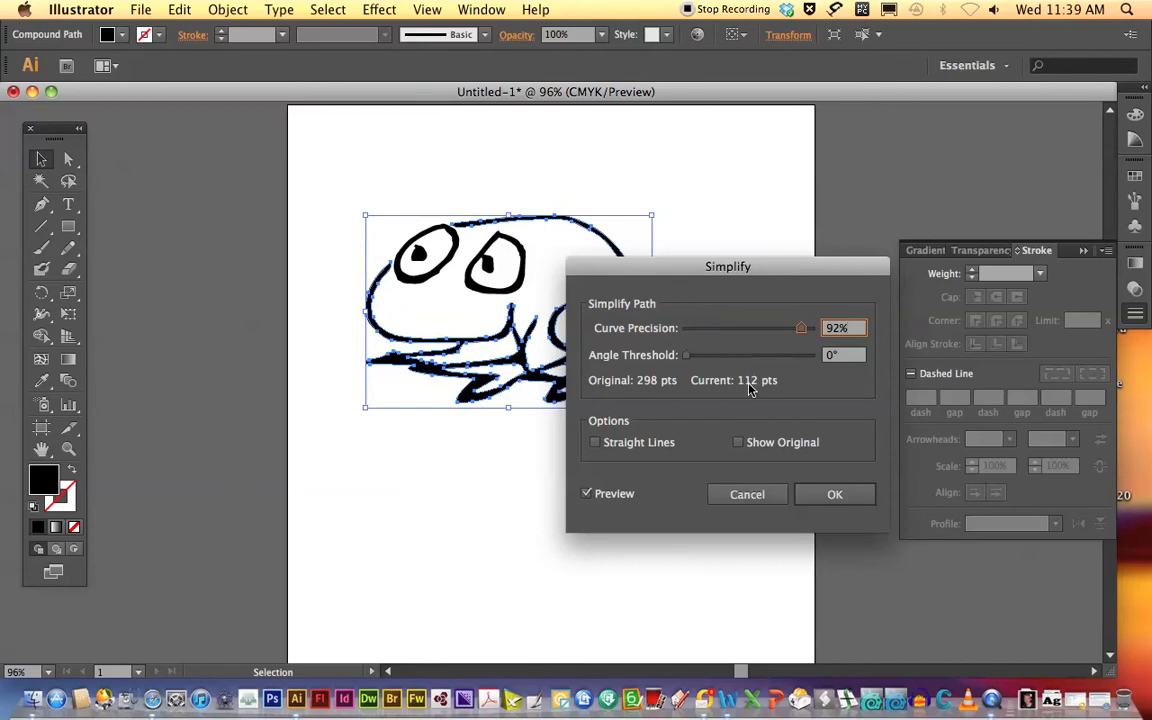
{"action": "mouse_move", "coordinate": [708, 267]}
{"action": "left_mouse_down"}
{"action": "mouse_move", "coordinate": [562, 388]}
{"action": "mouse_move", "coordinate": [485, 403]}
{"action": "mouse_move", "coordinate": [501, 364]}
{"action": "left_mouse_up"}
{"action": "left_click", "coordinate": [626, 594]}
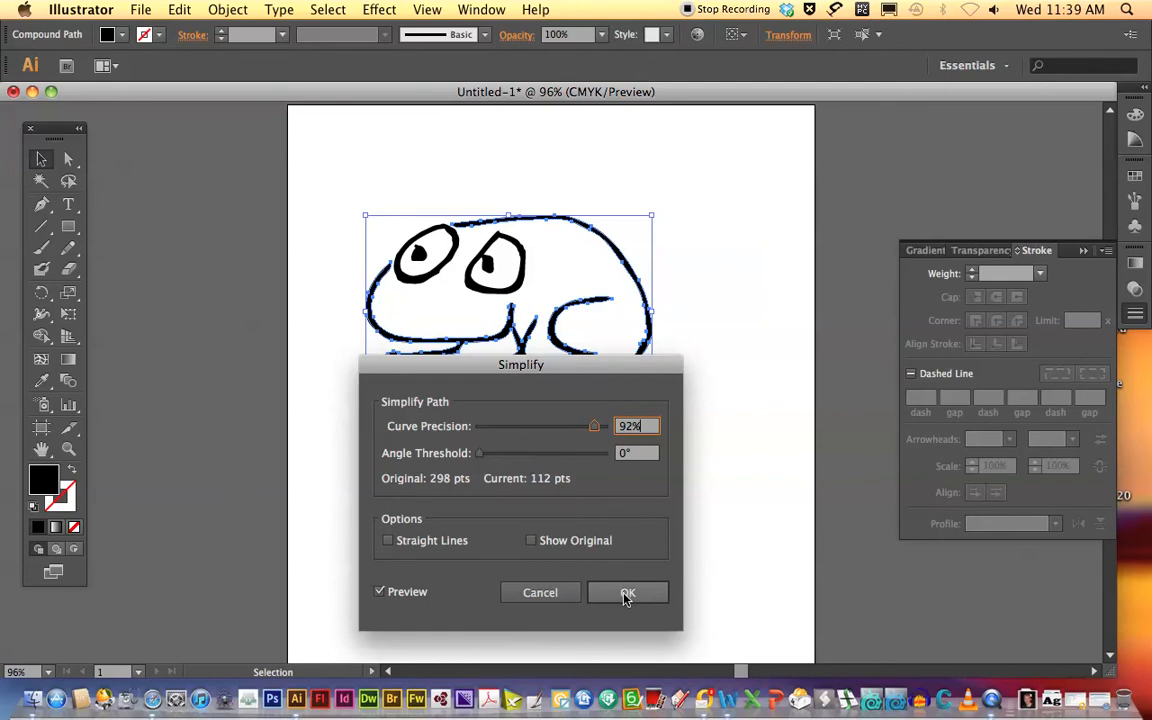
Compare the simplified outline with the original path, hide the original again and apply the simplification.
{"action": "left_click", "coordinate": [531, 541]}
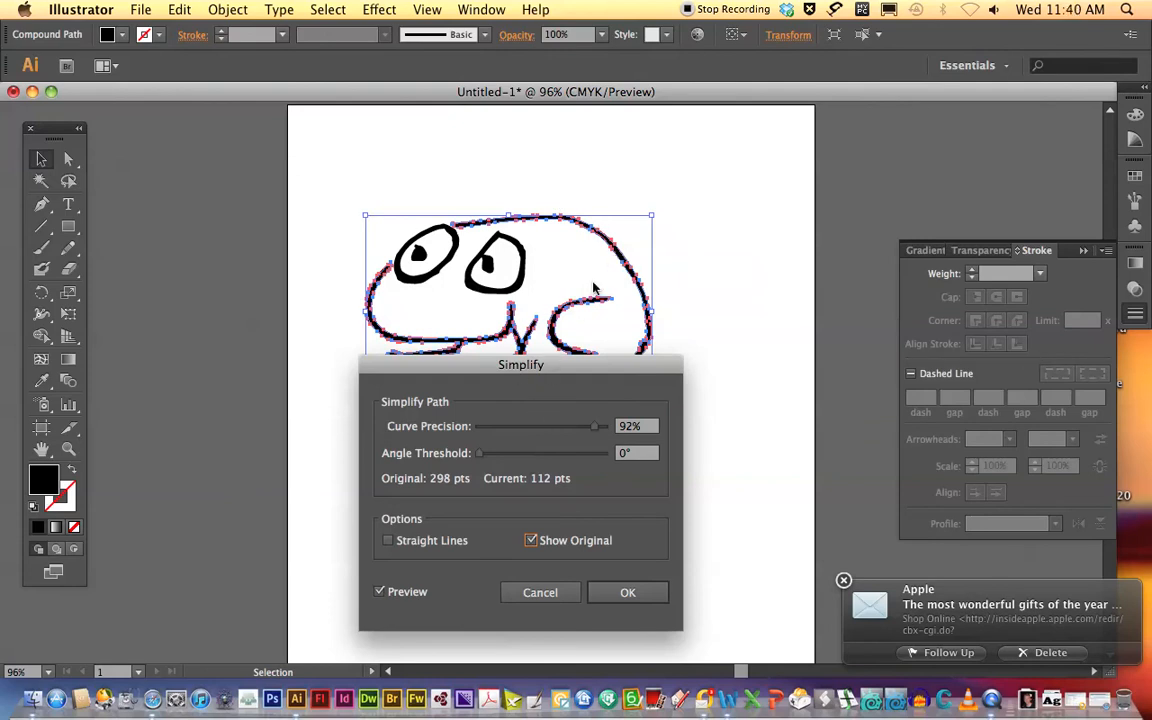
{"action": "left_click", "coordinate": [531, 541]}
{"action": "left_click", "coordinate": [625, 593]}
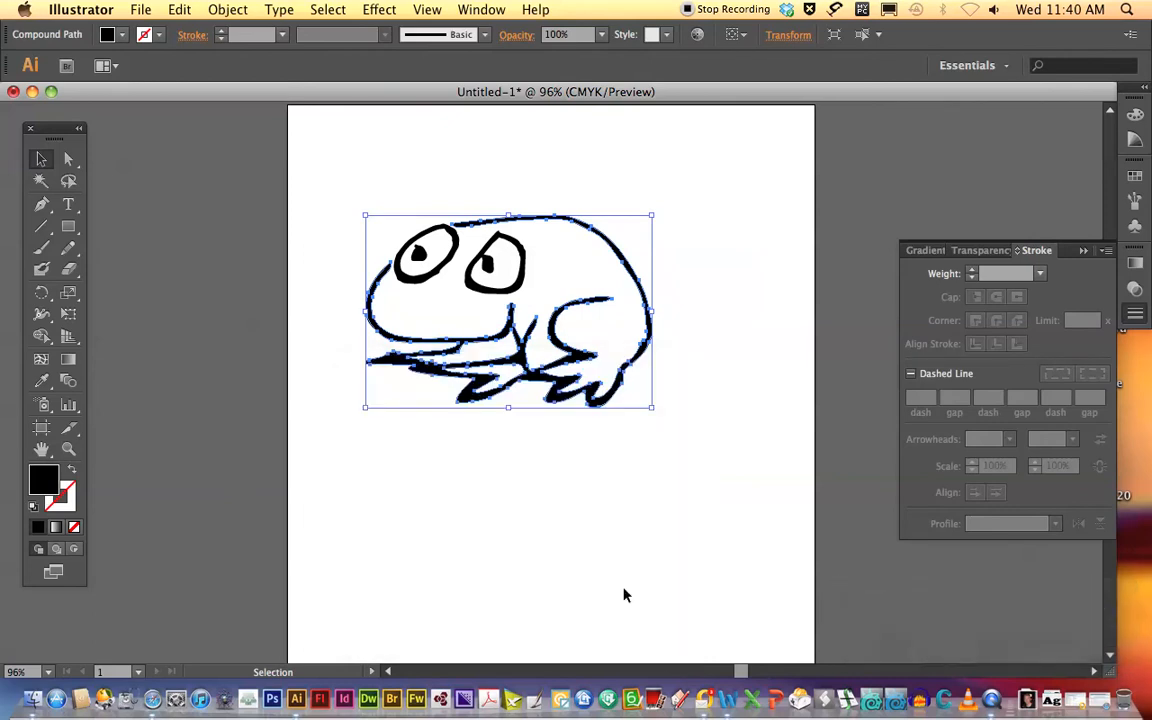
{"action": "left_click", "coordinate": [711, 274]}
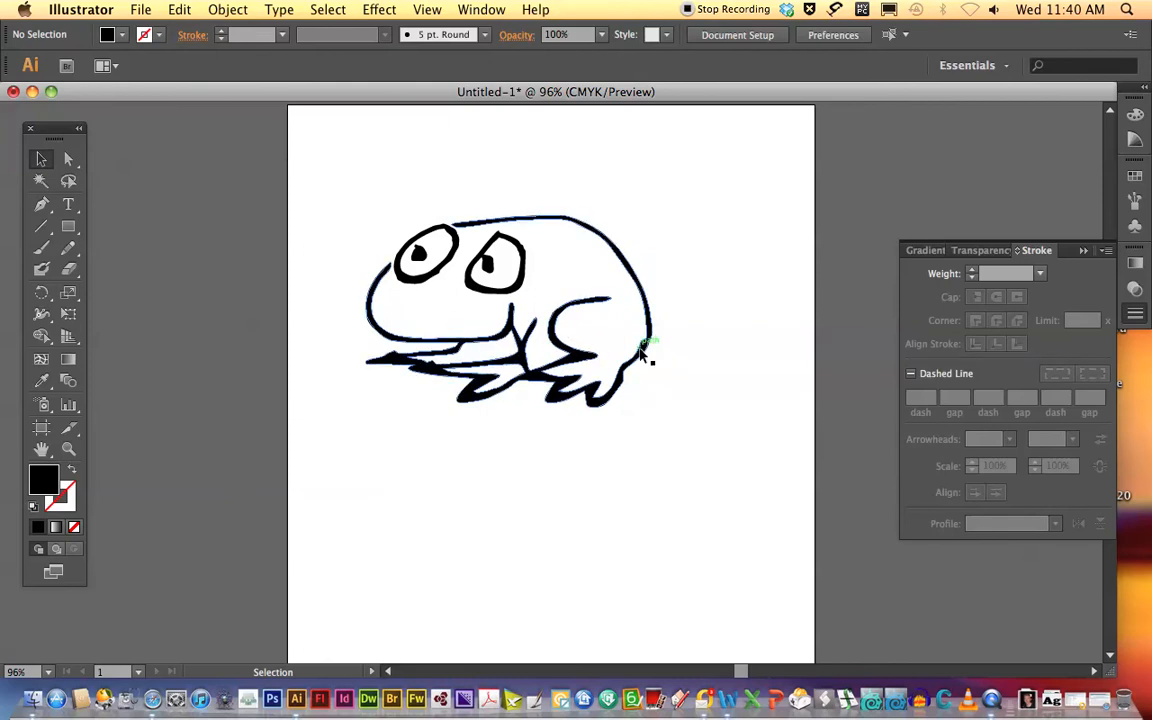
Delete the anchor point at the bump on the frog's lower back and smooth the adjoining curve with its handle.
{"action": "left_click", "coordinate": [68, 449]}
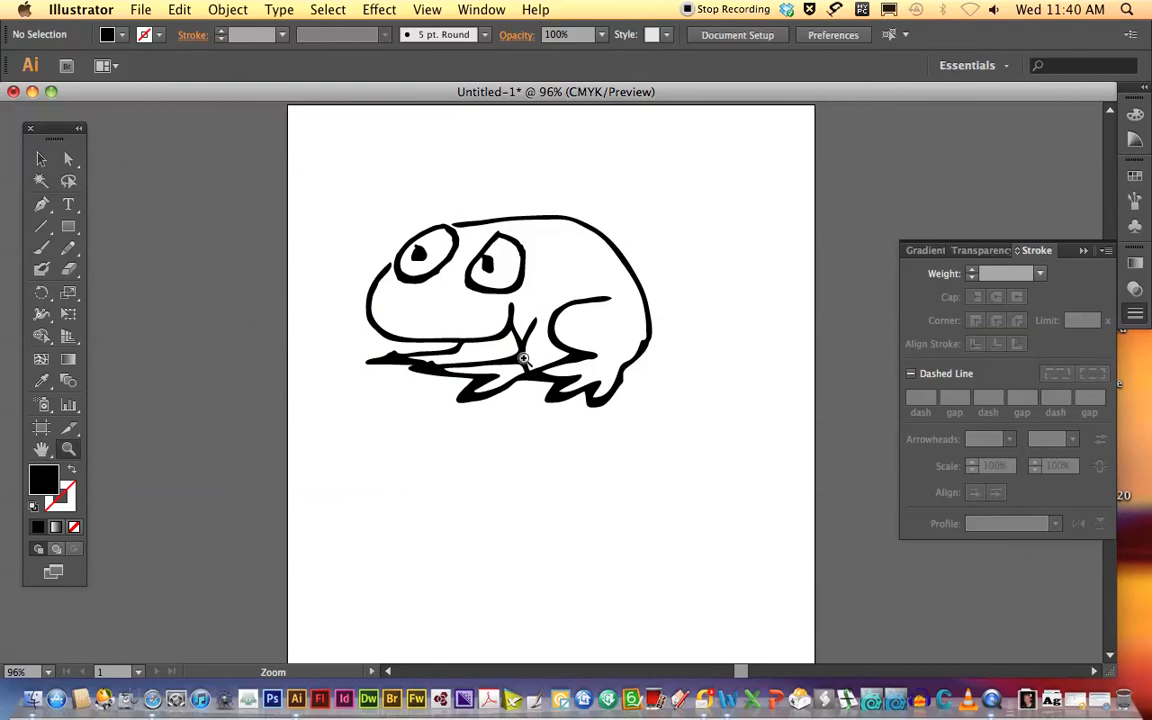
{"action": "left_click", "coordinate": [599, 337]}
{"action": "left_click", "coordinate": [384, 376]}
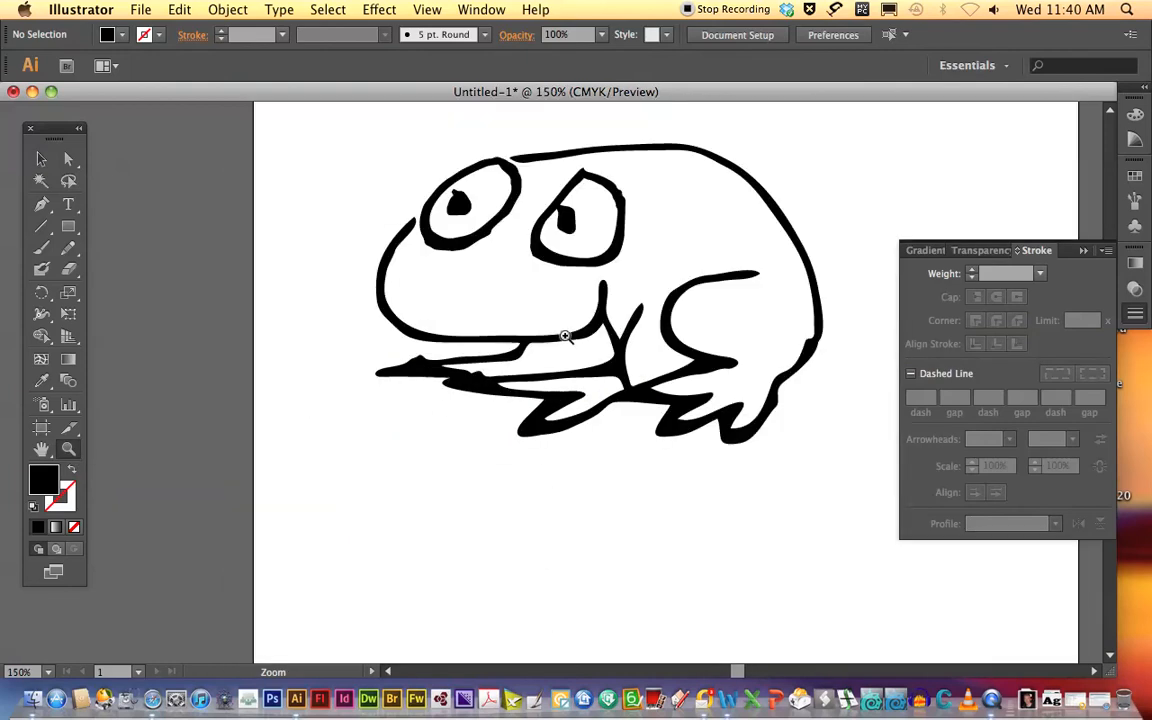
{"action": "left_click", "coordinate": [647, 311]}
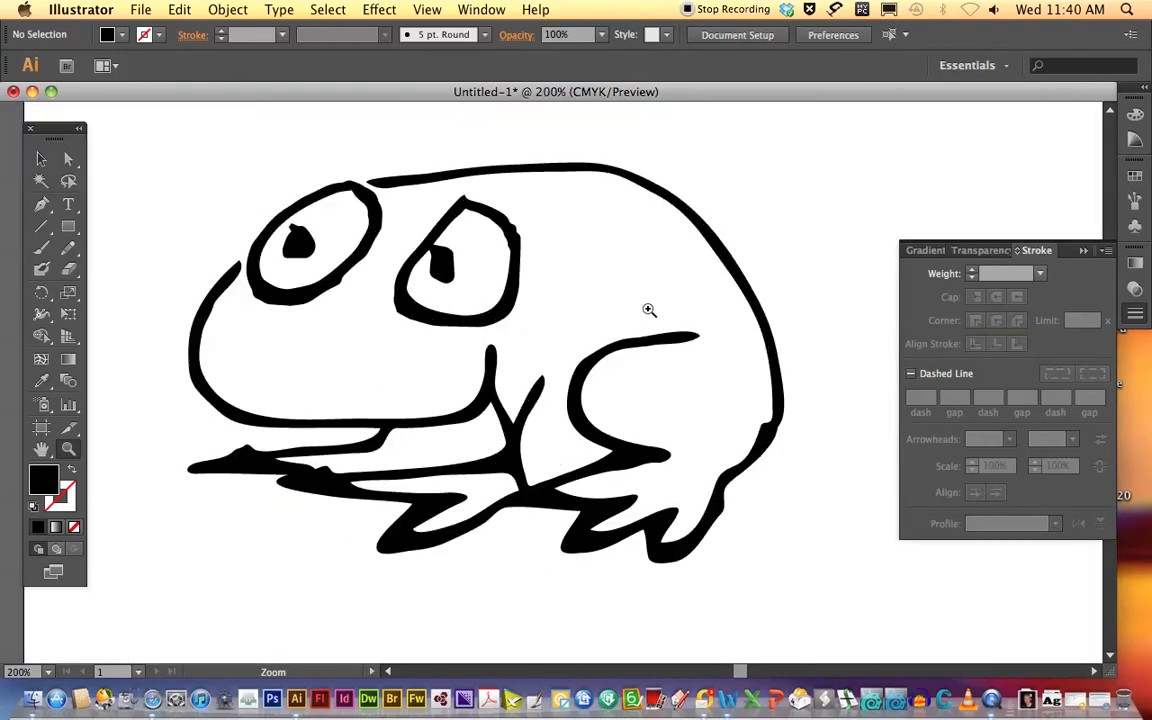
{"action": "left_click", "coordinate": [68, 158]}
{"action": "left_click", "coordinate": [414, 184]}
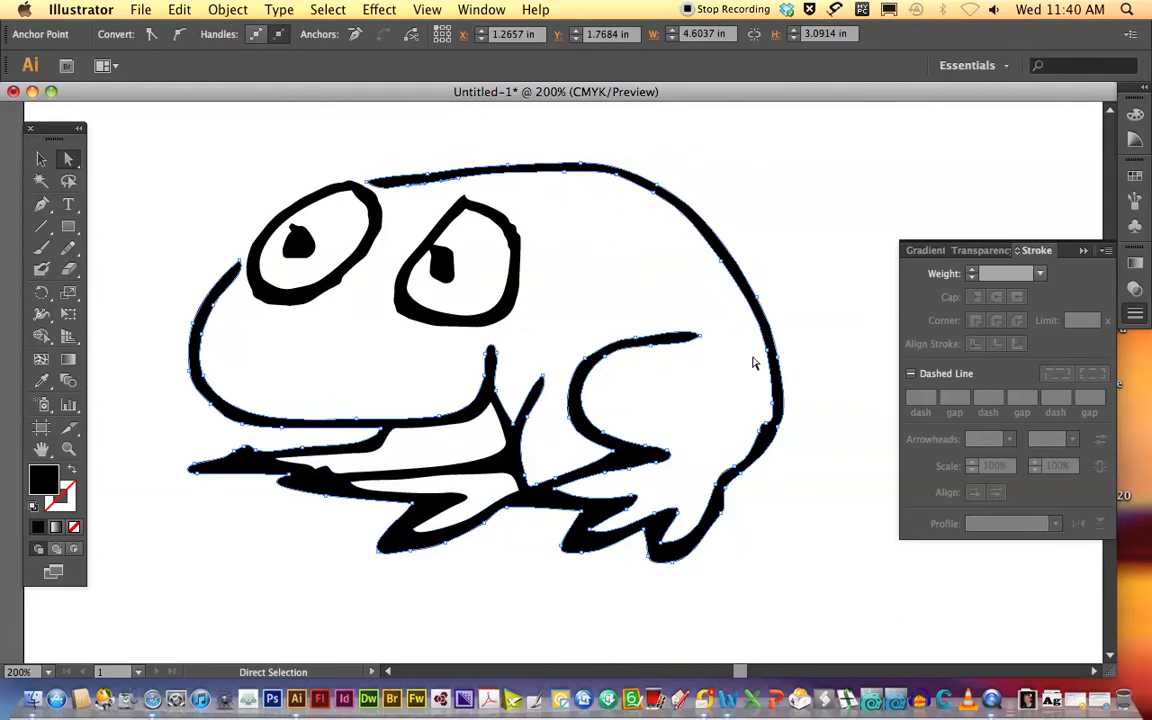
{"action": "left_click", "coordinate": [42, 207]}
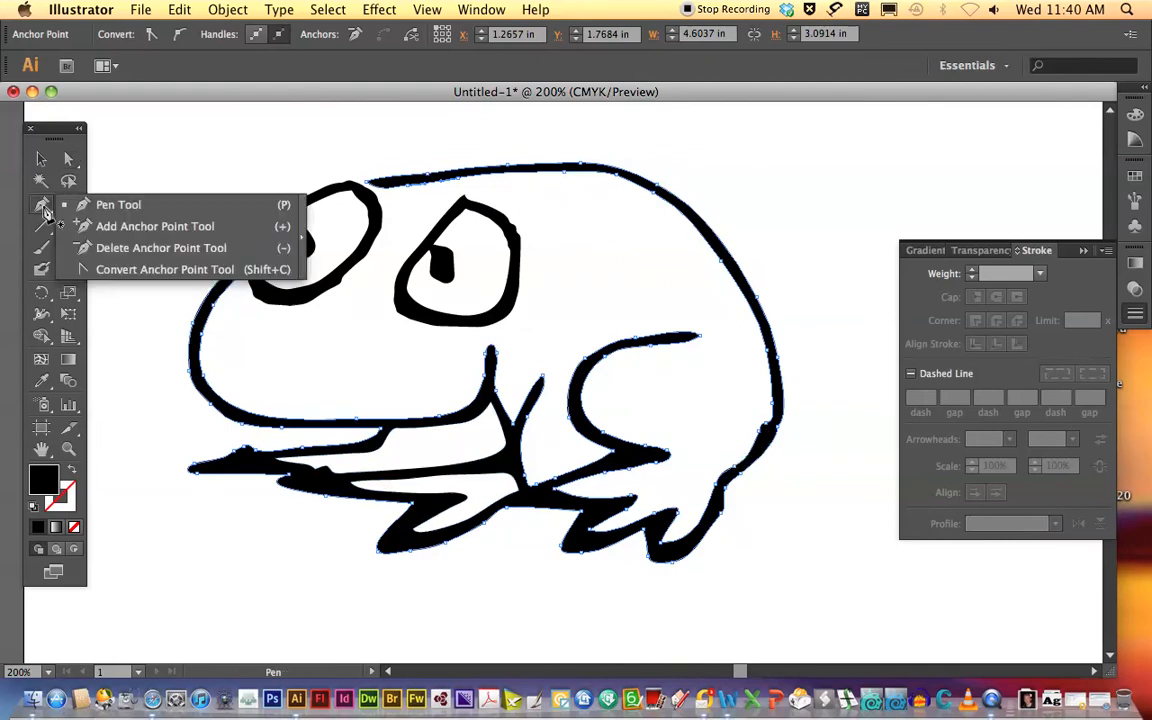
{"action": "left_click", "coordinate": [80, 250]}
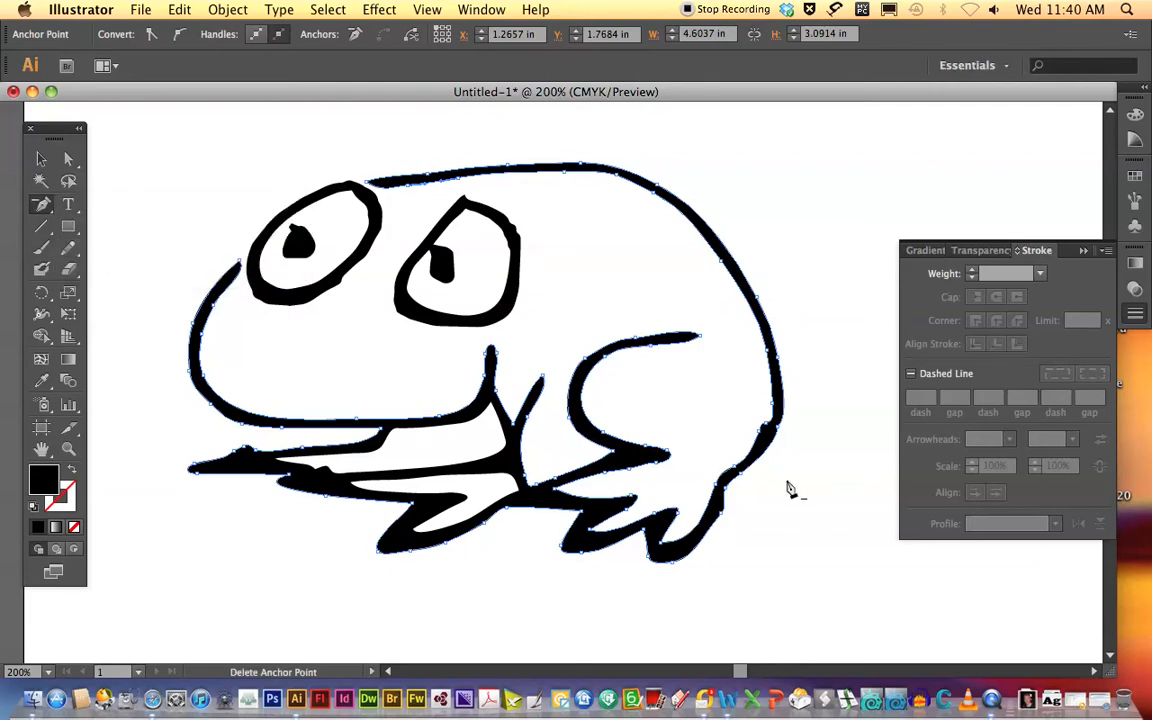
{"action": "left_click", "coordinate": [768, 430]}
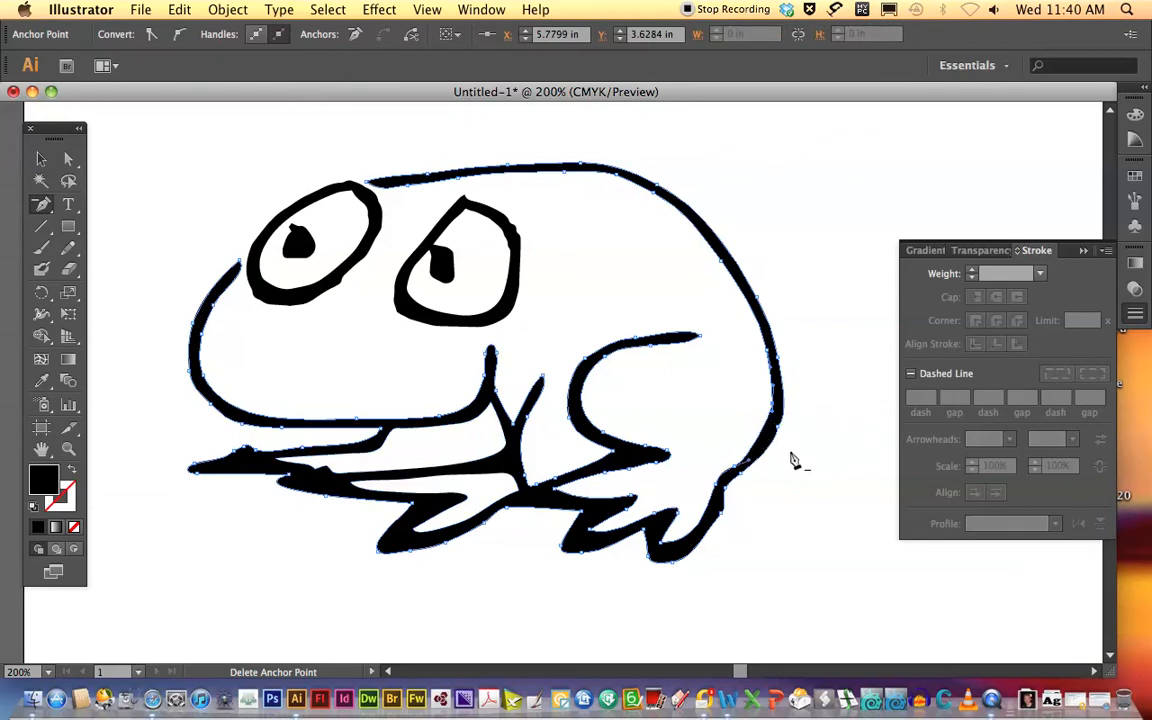
{"action": "left_click", "coordinate": [68, 158]}
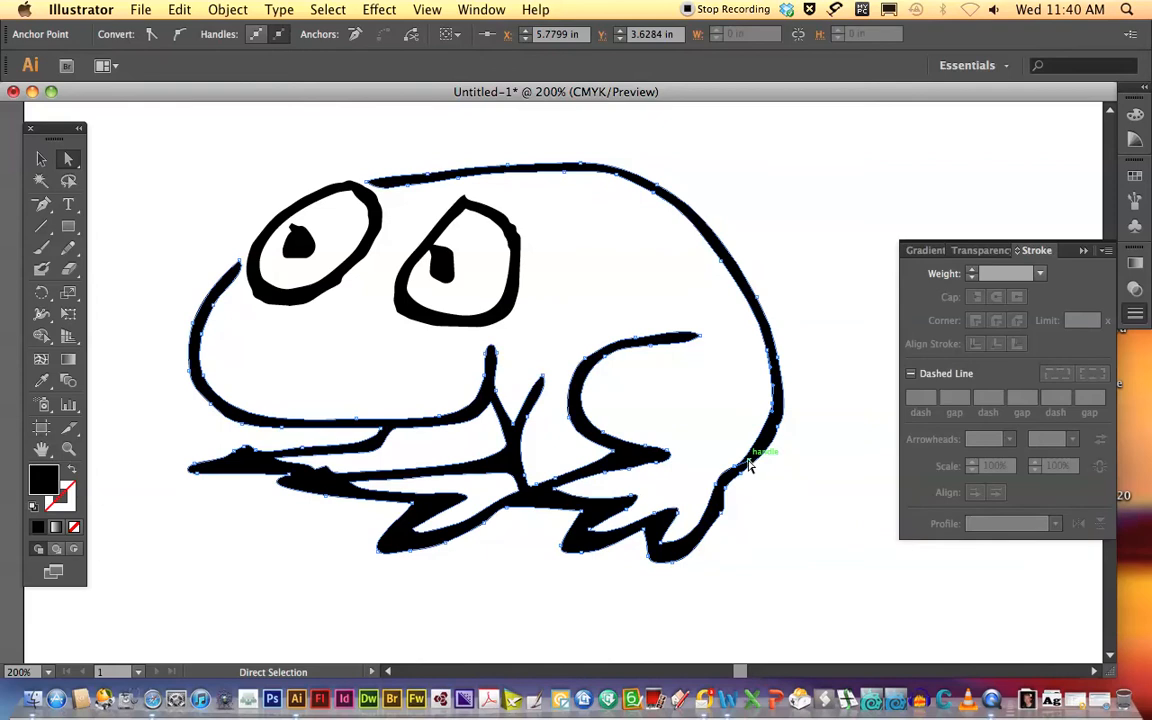
{"action": "left_click_drag", "start_coordinate": [752, 465], "coordinate": [777, 453]}
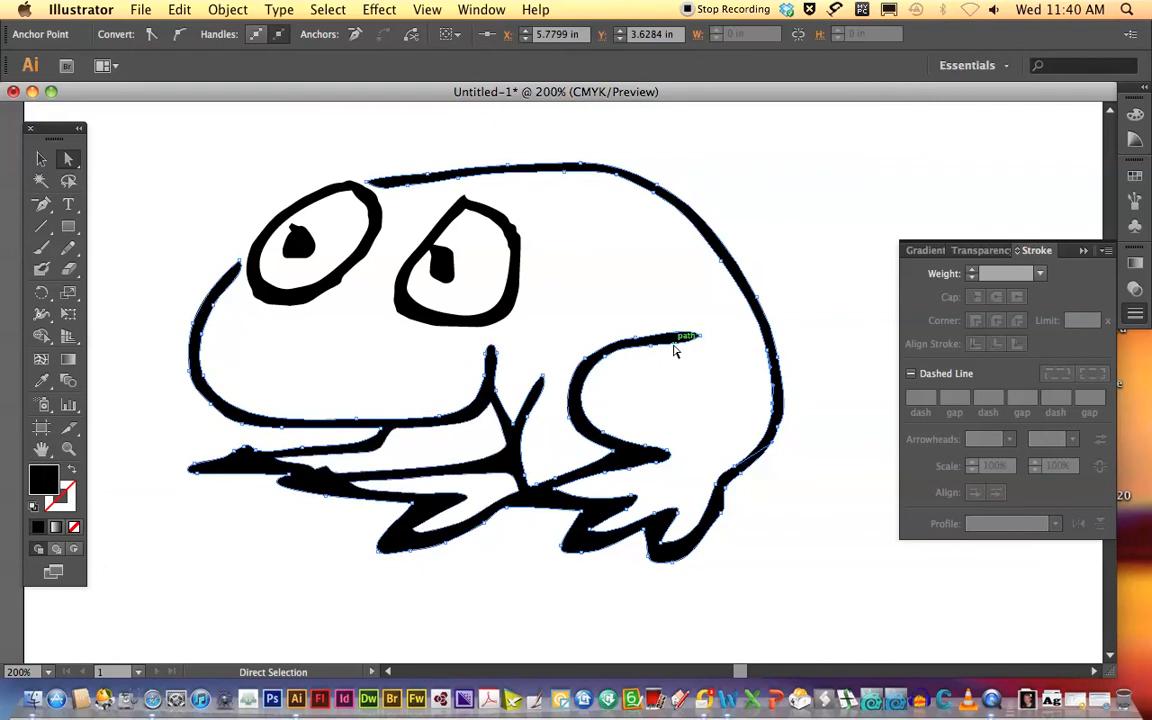
Delete the anchor point on the lower edge of the thigh line near its tip and reshape that edge.
{"action": "left_click", "coordinate": [40, 206]}
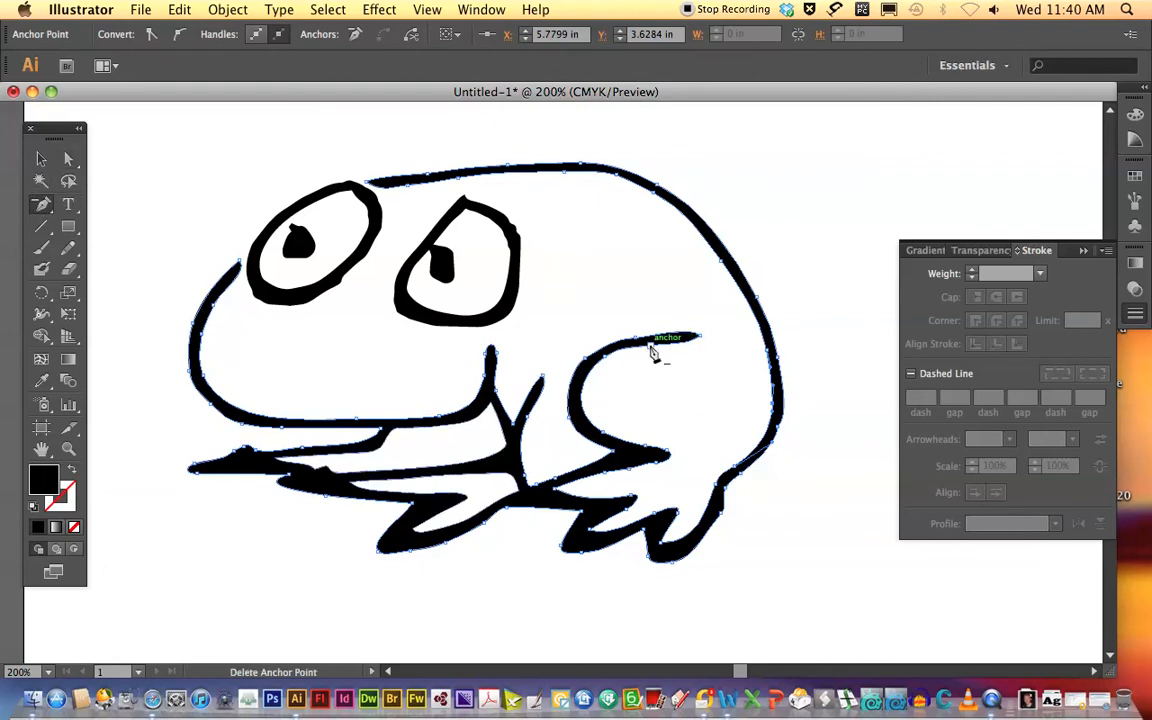
{"action": "left_click", "coordinate": [645, 345]}
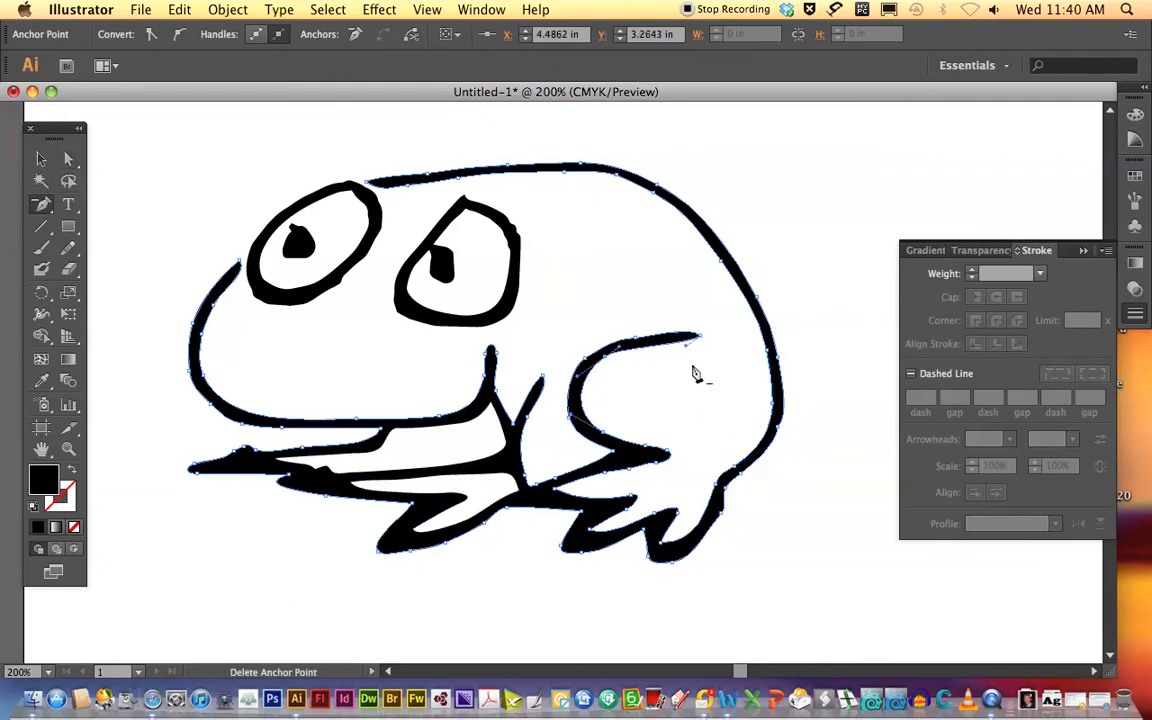
{"action": "left_click", "coordinate": [68, 158]}
{"action": "left_click_drag", "start_coordinate": [619, 347], "coordinate": [683, 340]}
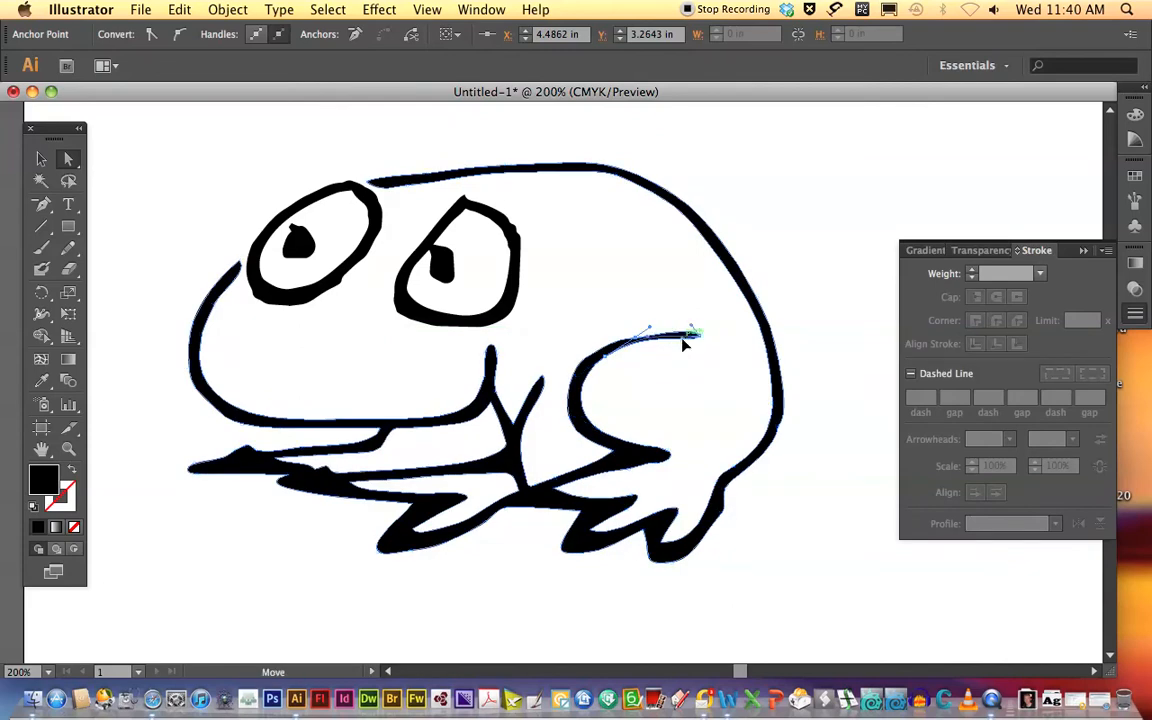
{"action": "left_click", "coordinate": [621, 344]}
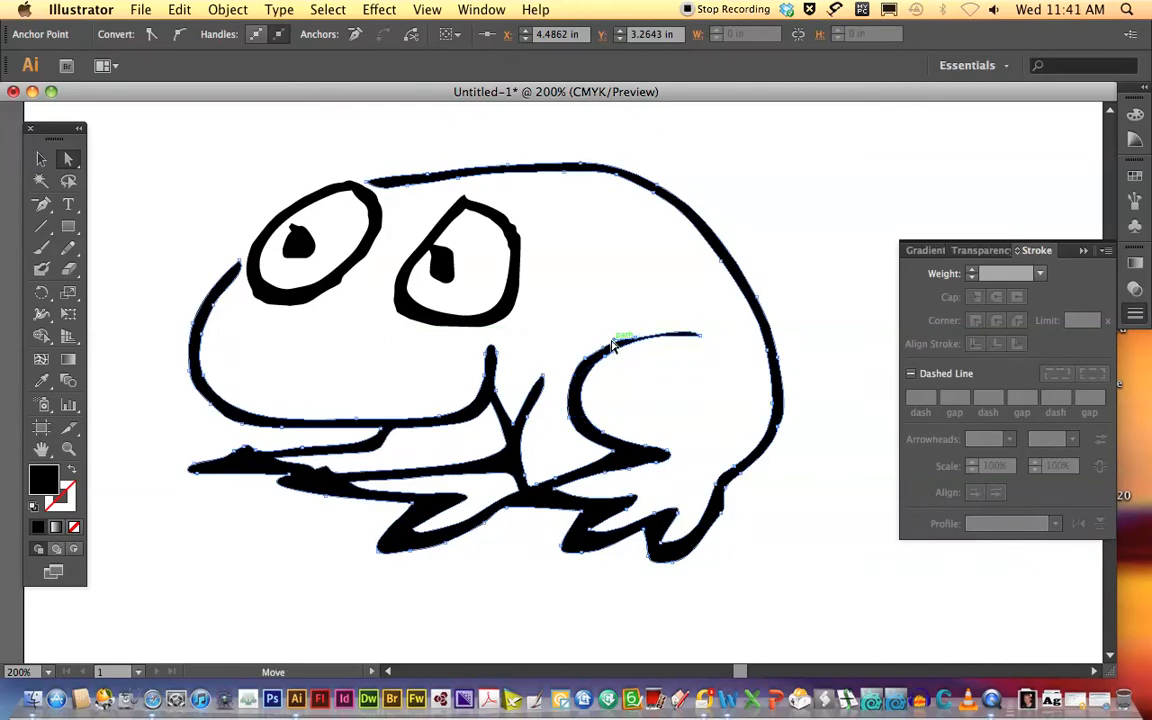
Remove another anchor point from the upper thigh line and extend the neighbouring handle to smooth the curve.
{"action": "left_click", "coordinate": [41, 203]}
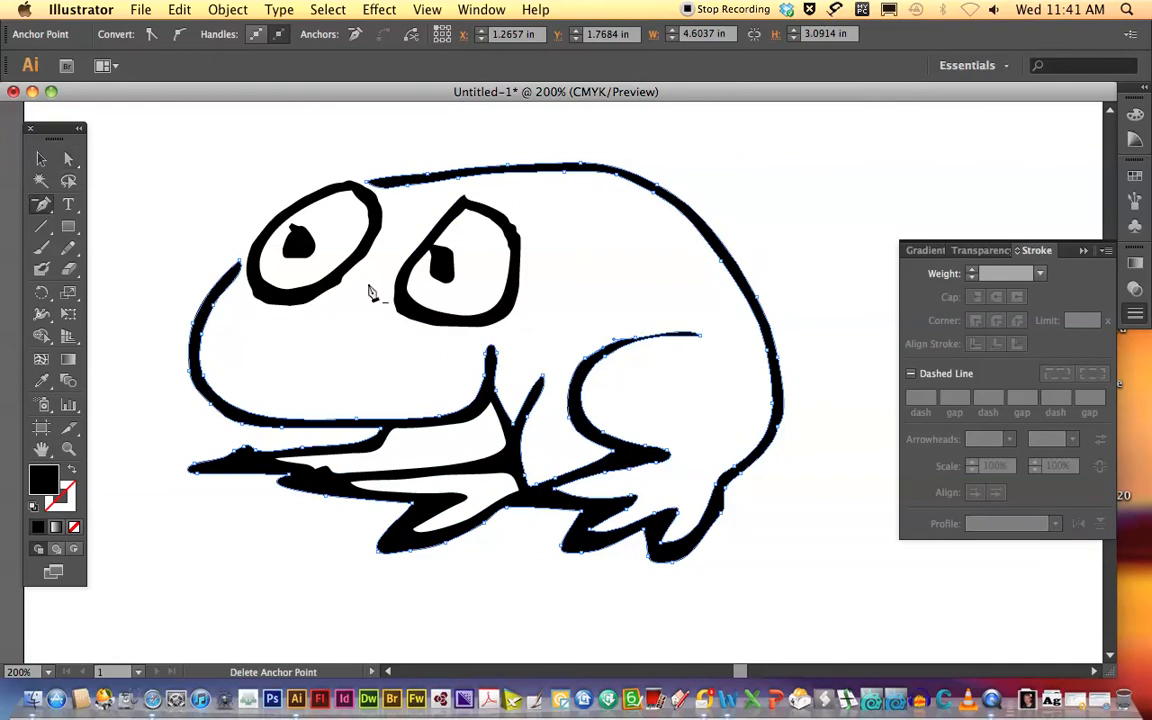
{"action": "left_click", "coordinate": [644, 346]}
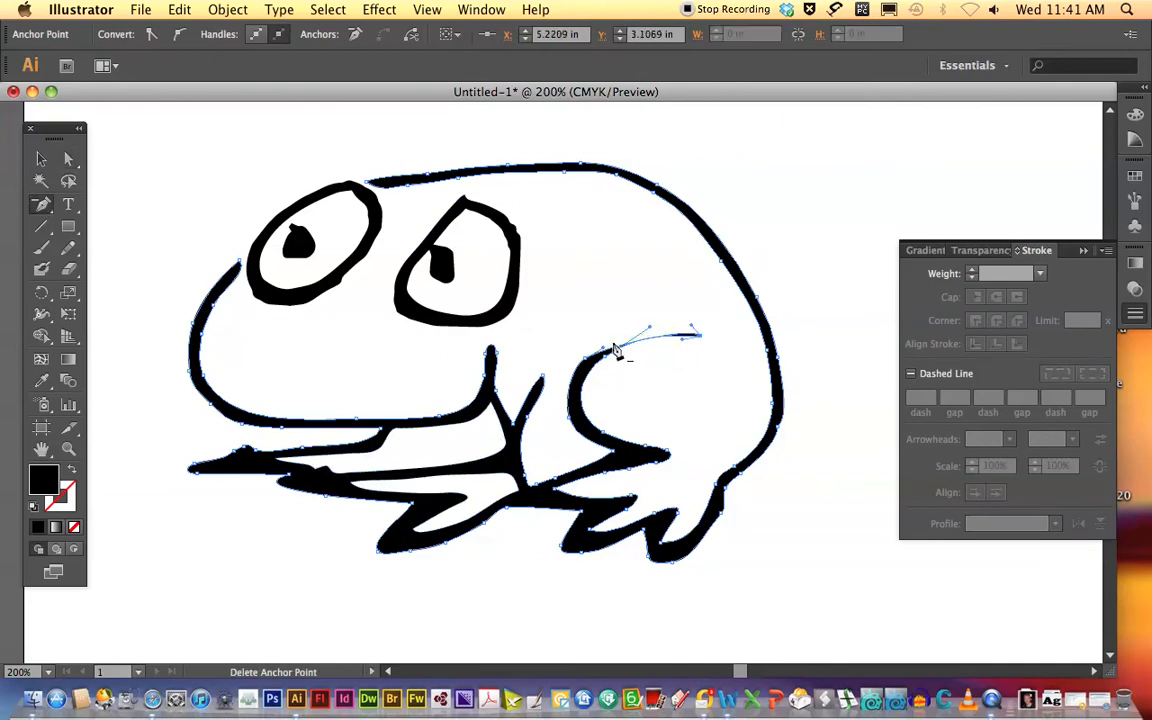
{"action": "left_click", "coordinate": [68, 158]}
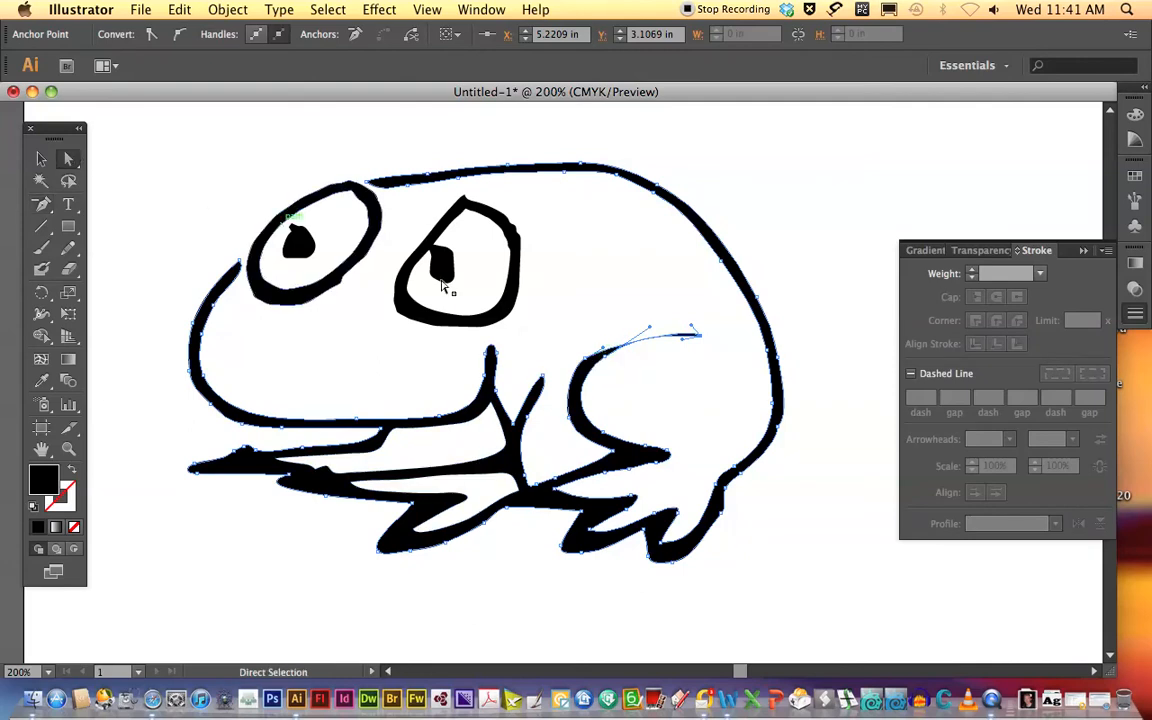
{"action": "left_click_drag", "start_coordinate": [601, 352], "coordinate": [626, 328]}
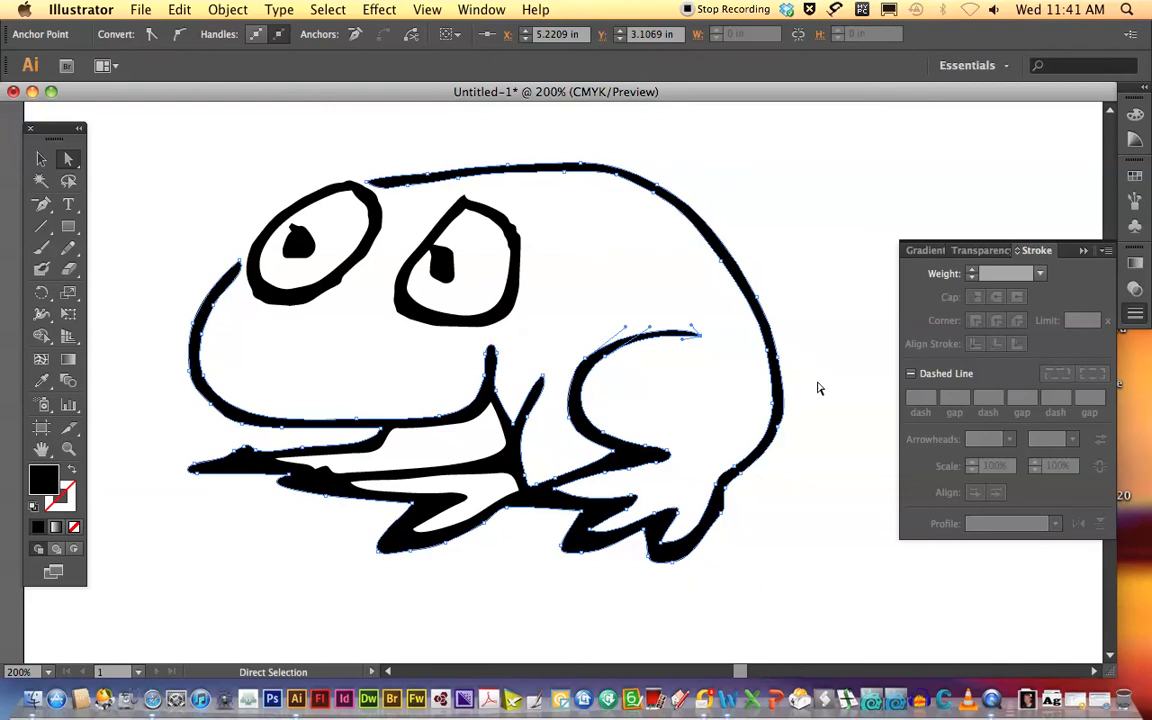
{"action": "left_click", "coordinate": [815, 388]}
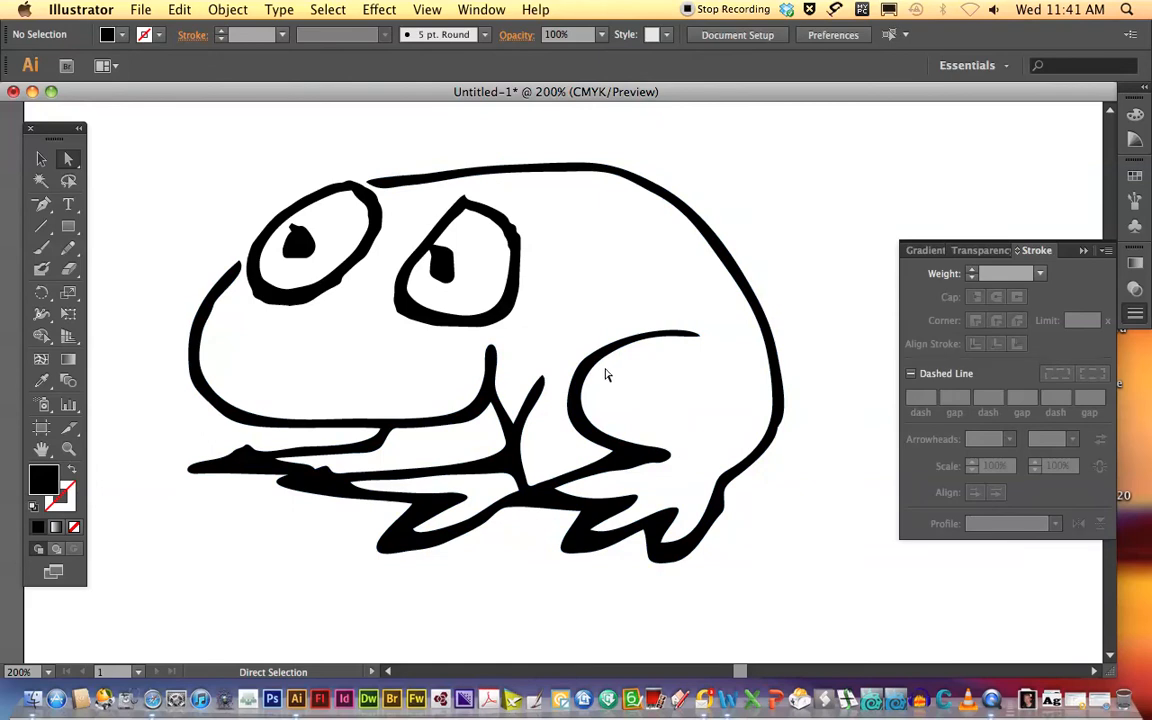
Delete the anchor point inside the thigh's upper bend and pull the remaining handle to restore the line's even thickness.
{"action": "left_click", "coordinate": [604, 352]}
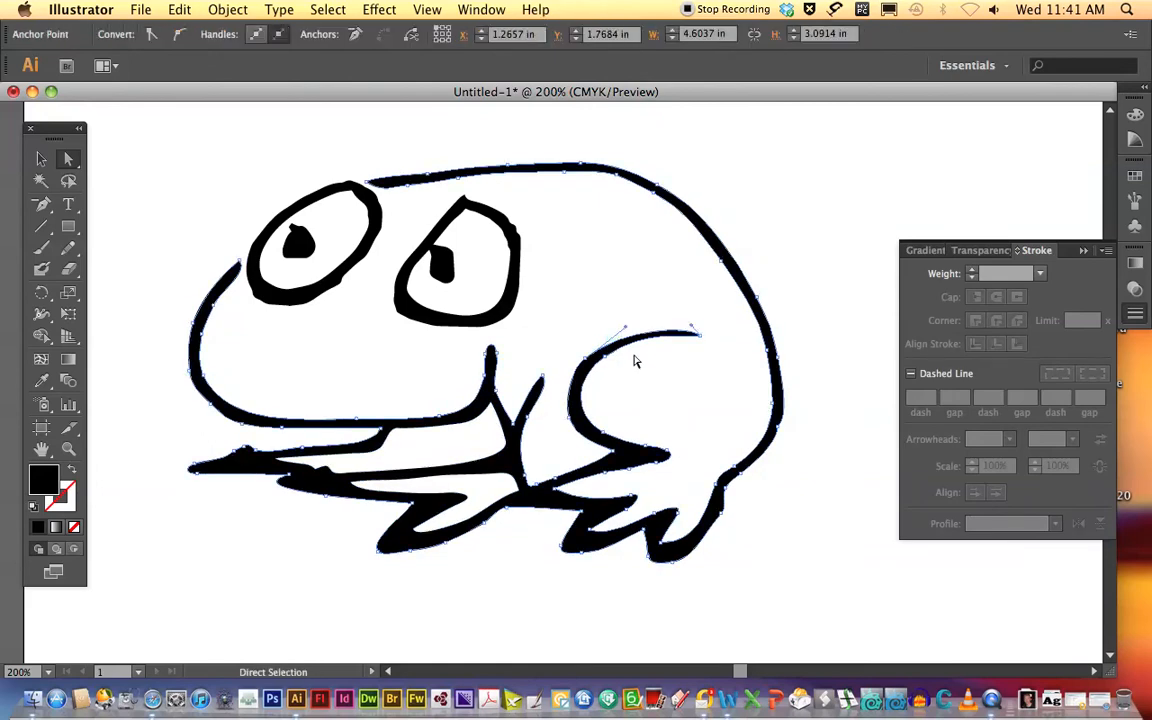
{"action": "left_click", "coordinate": [43, 205]}
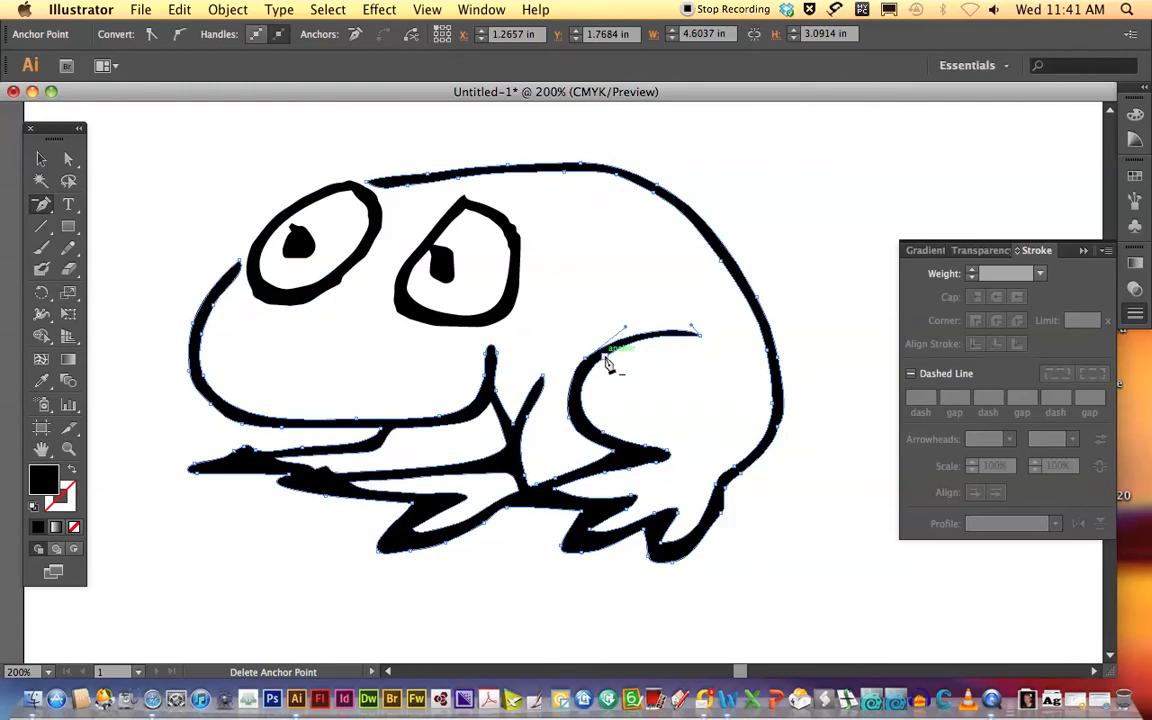
{"action": "left_click", "coordinate": [605, 358]}
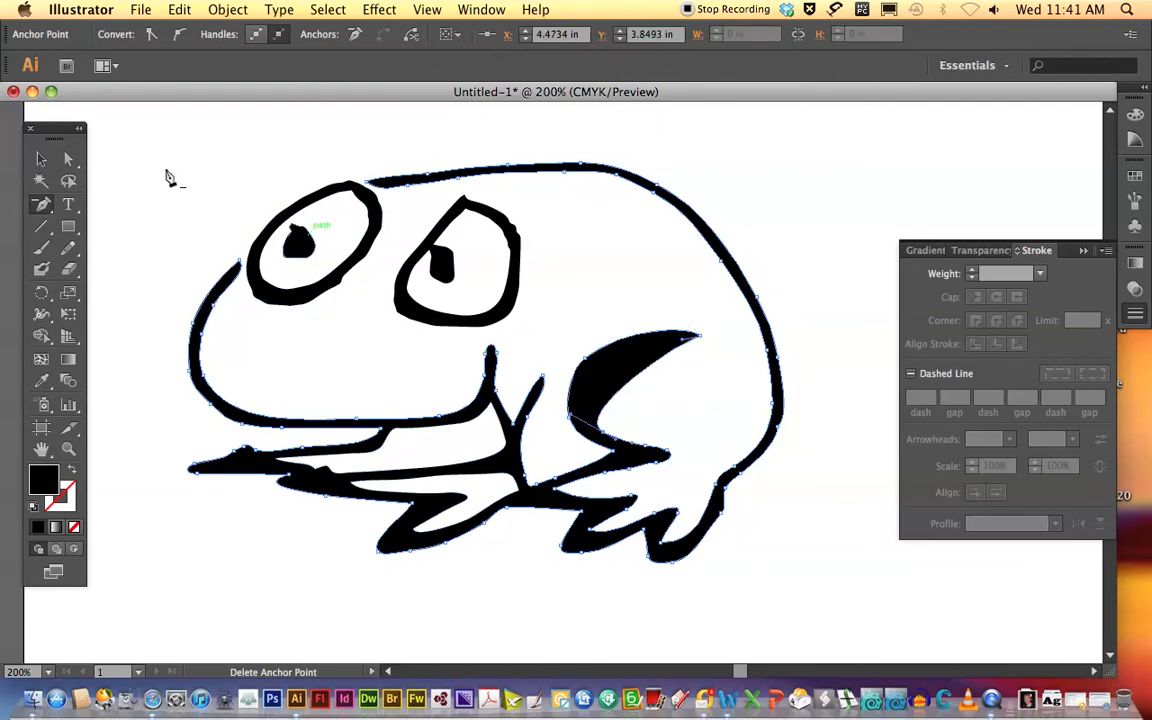
{"action": "left_click", "coordinate": [68, 160]}
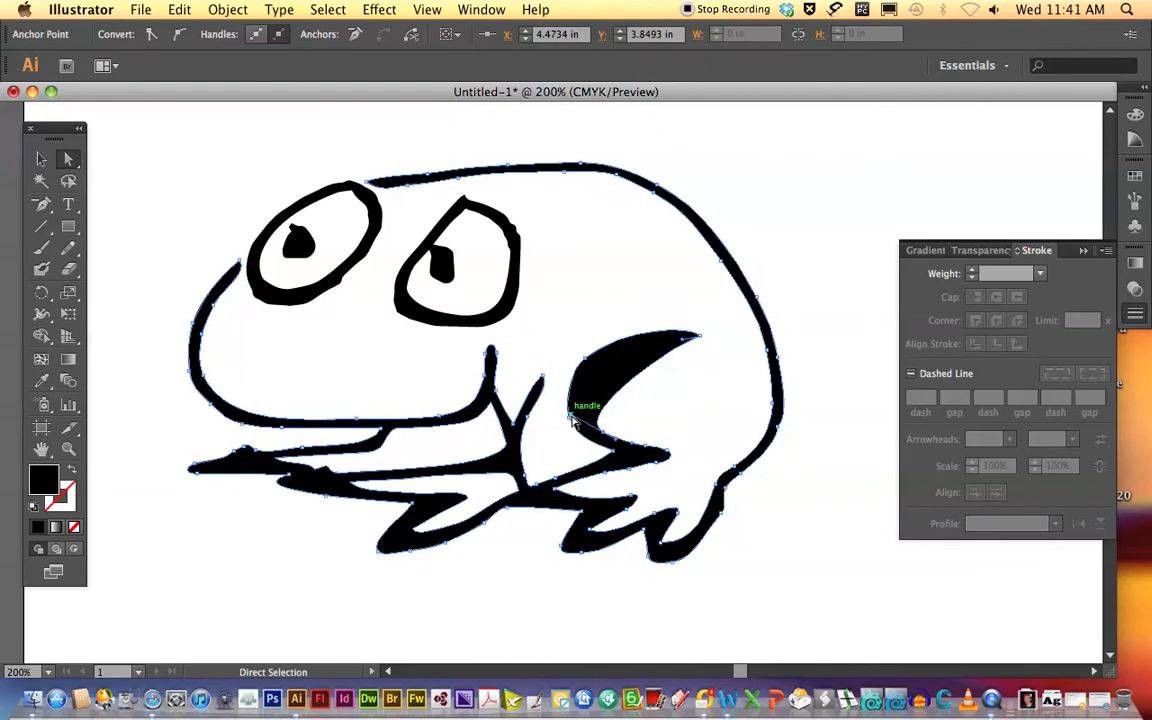
{"action": "left_click_drag", "start_coordinate": [573, 405], "coordinate": [520, 350]}
{"action": "left_click", "coordinate": [625, 332]}
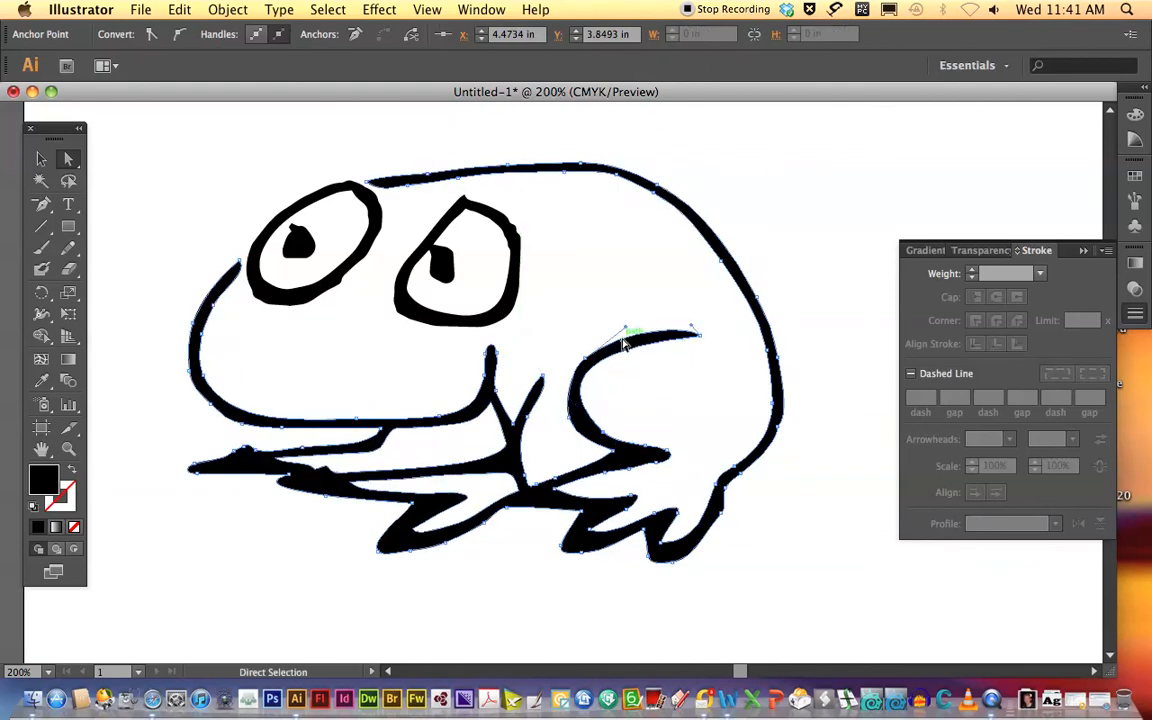
Delete the anchor point on the outer edge of the thigh's upper bend and extend the neighbouring handle to restore the curve.
{"action": "left_click", "coordinate": [41, 203]}
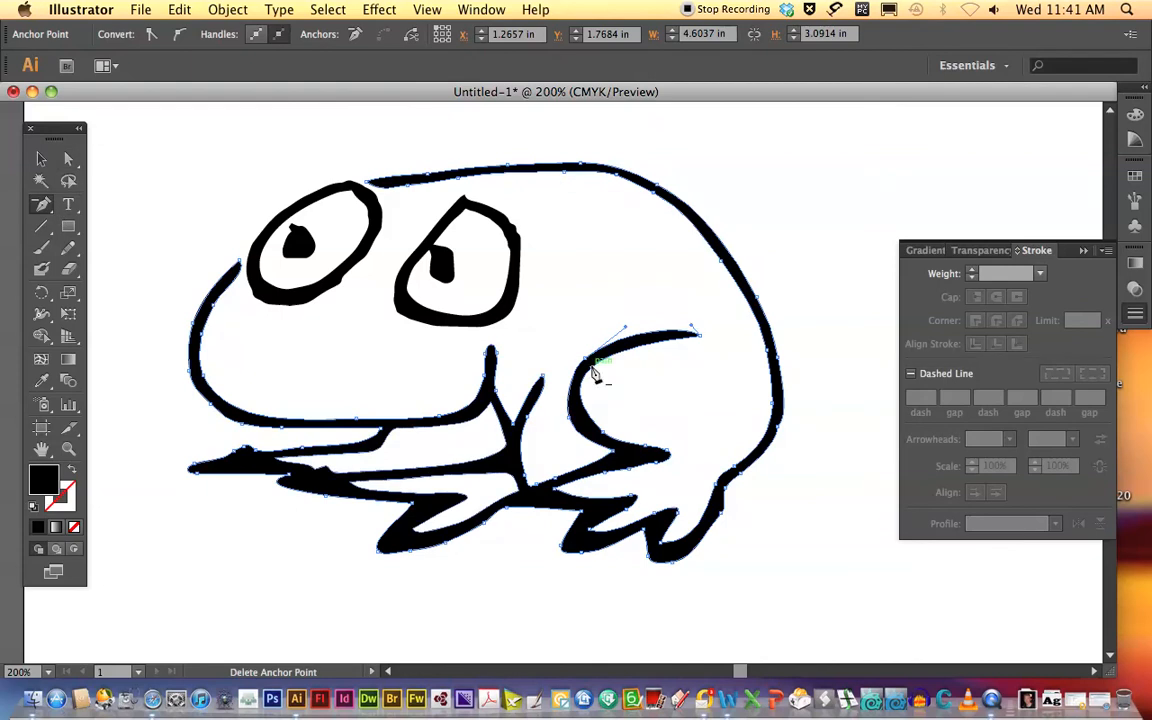
{"action": "left_click", "coordinate": [587, 362]}
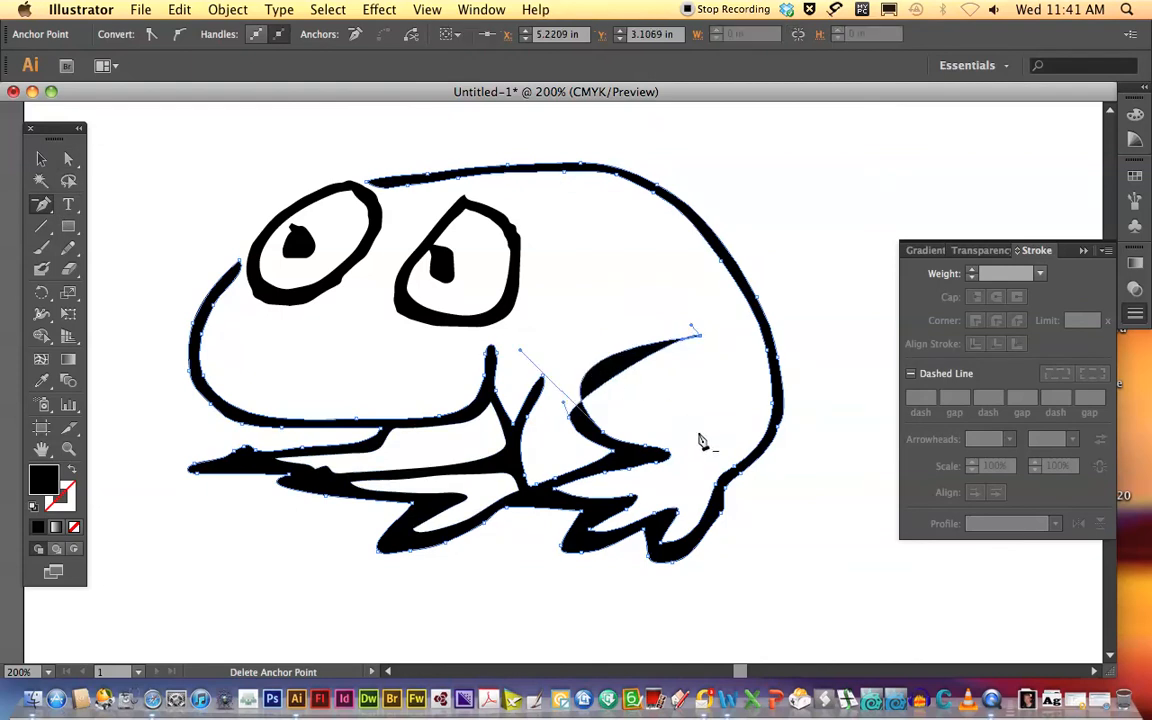
{"action": "key", "text": "a"}
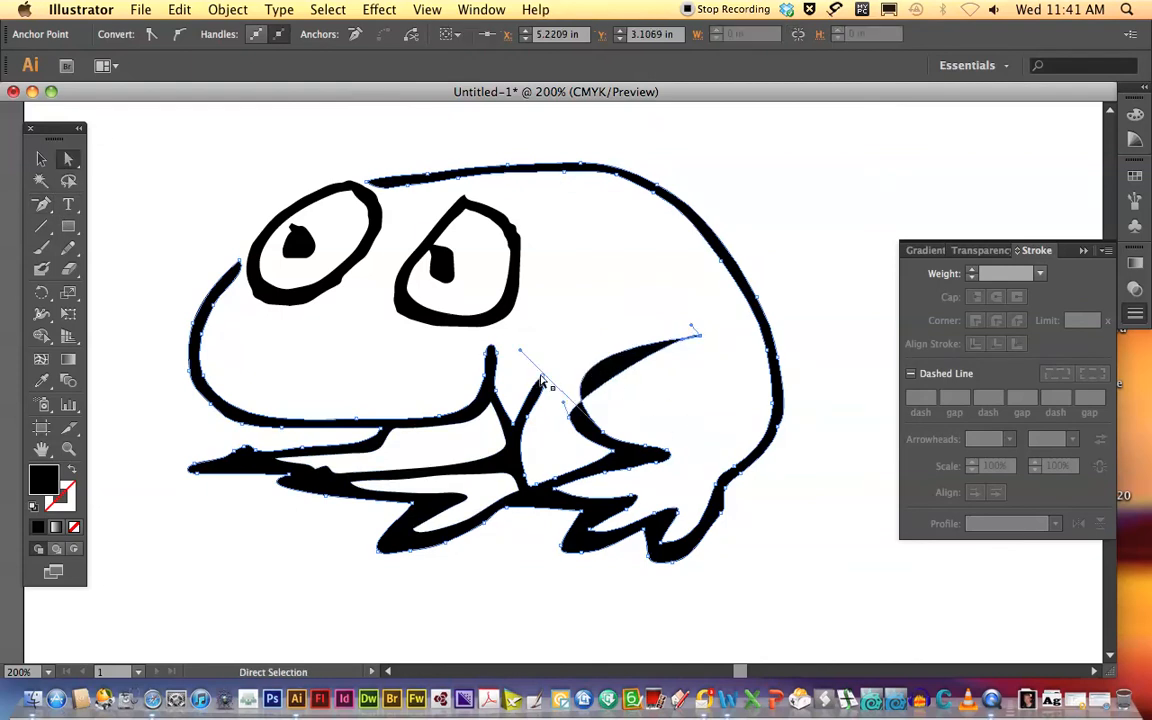
{"action": "left_click_drag", "start_coordinate": [563, 402], "coordinate": [545, 333]}
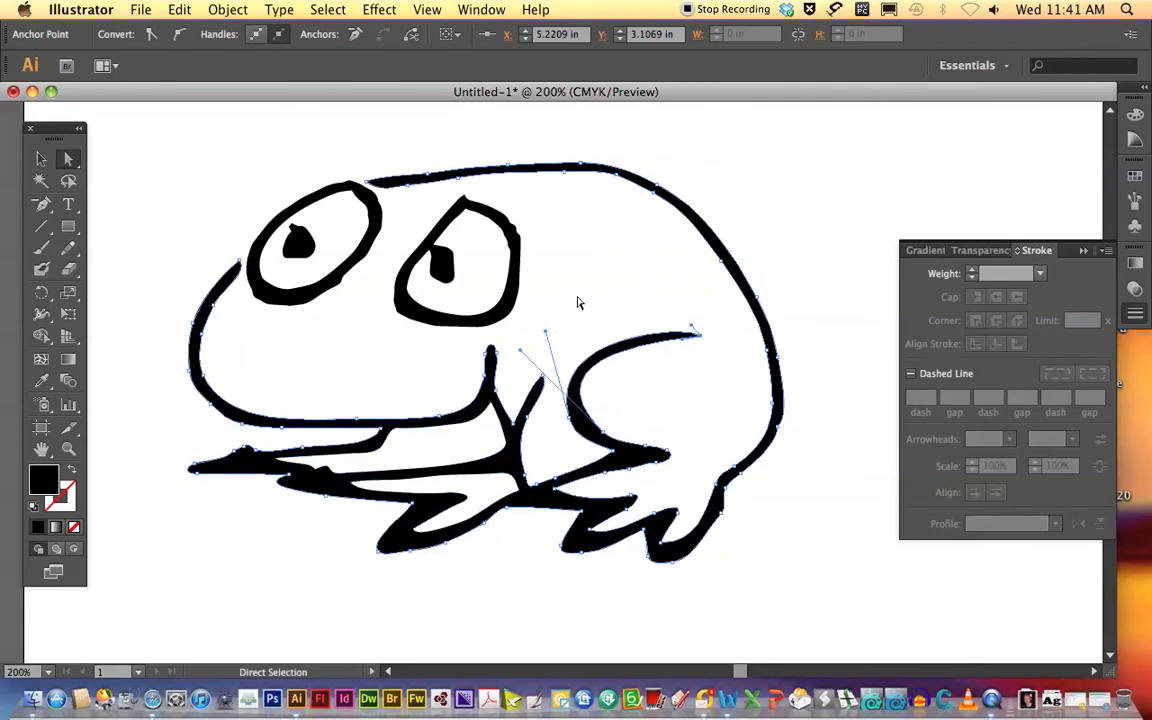
Add an anchor point on the outer edge of the upper thigh line just above the bend, and deselect the outline.
{"action": "left_click_drag", "start_coordinate": [41, 204], "coordinate": [108, 228]}
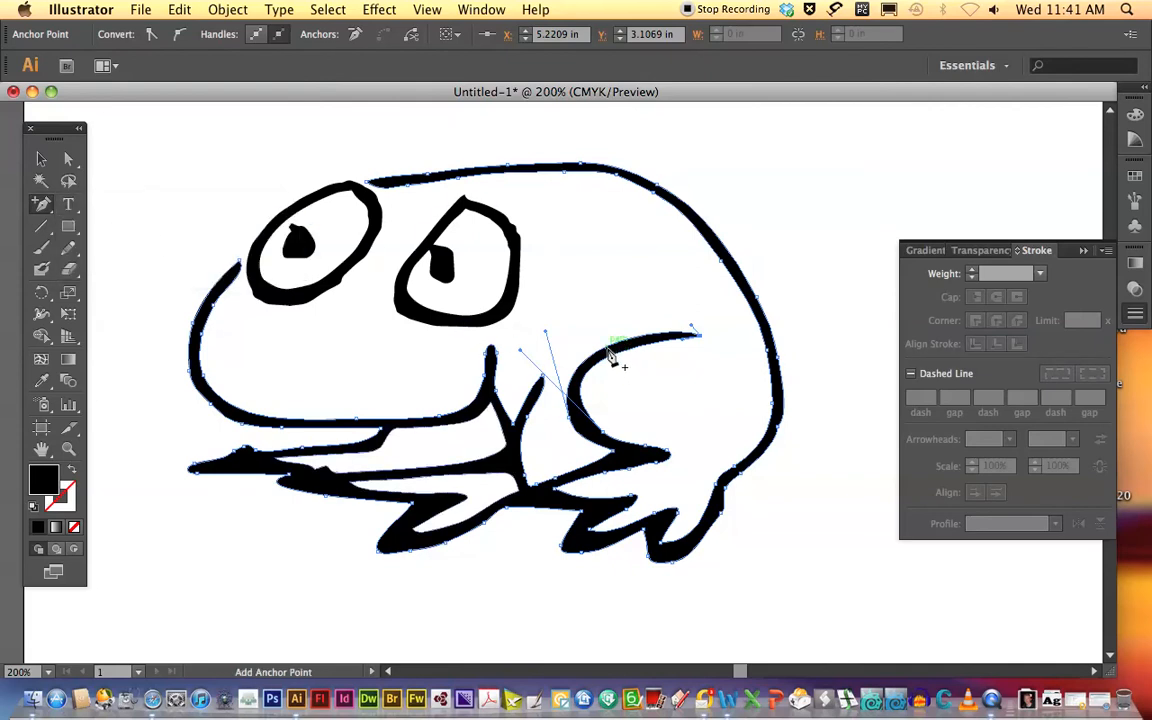
{"action": "left_click", "coordinate": [607, 349]}
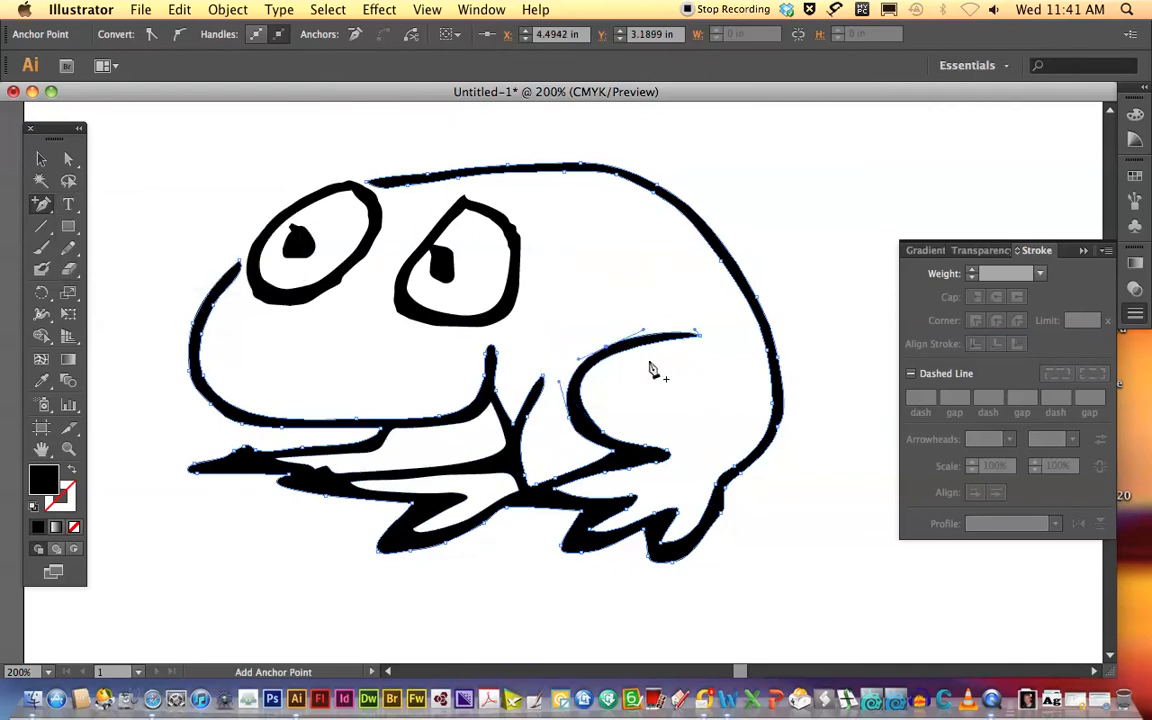
{"action": "left_click", "coordinate": [41, 158]}
{"action": "left_click", "coordinate": [138, 181]}
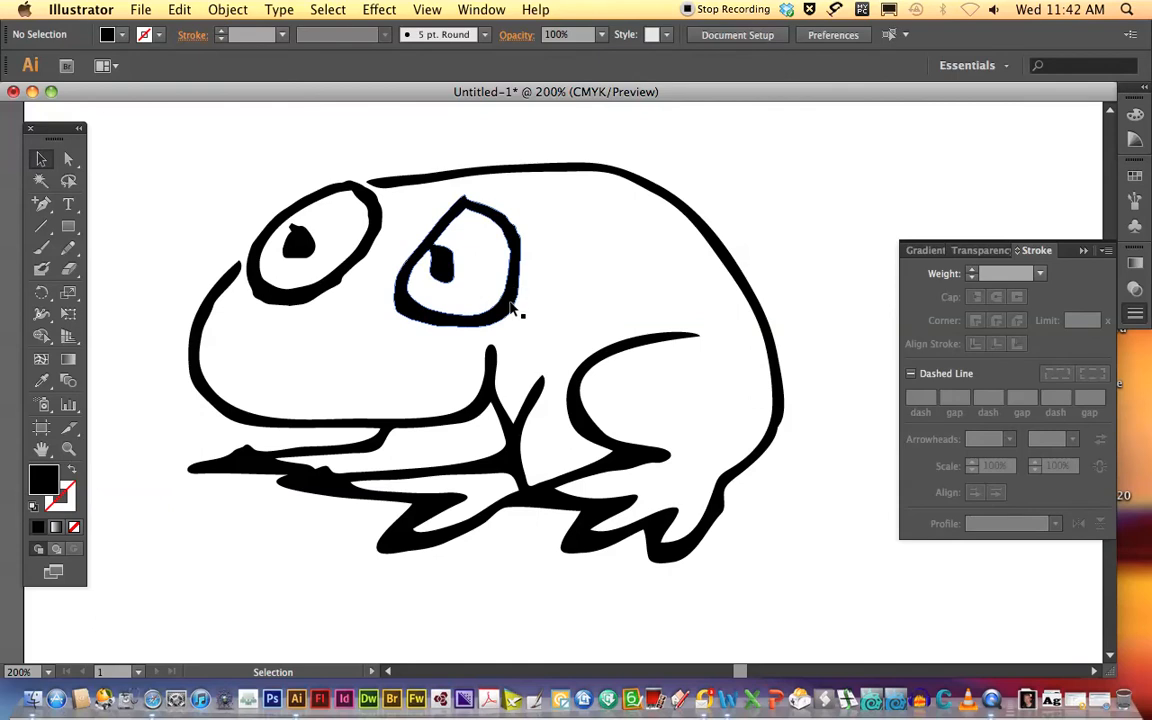
Replace the traced eye nearer the frog's back with a horizontal ellipse using the default white fill and a 4 pt black stroke.
{"action": "left_click", "coordinate": [508, 321]}
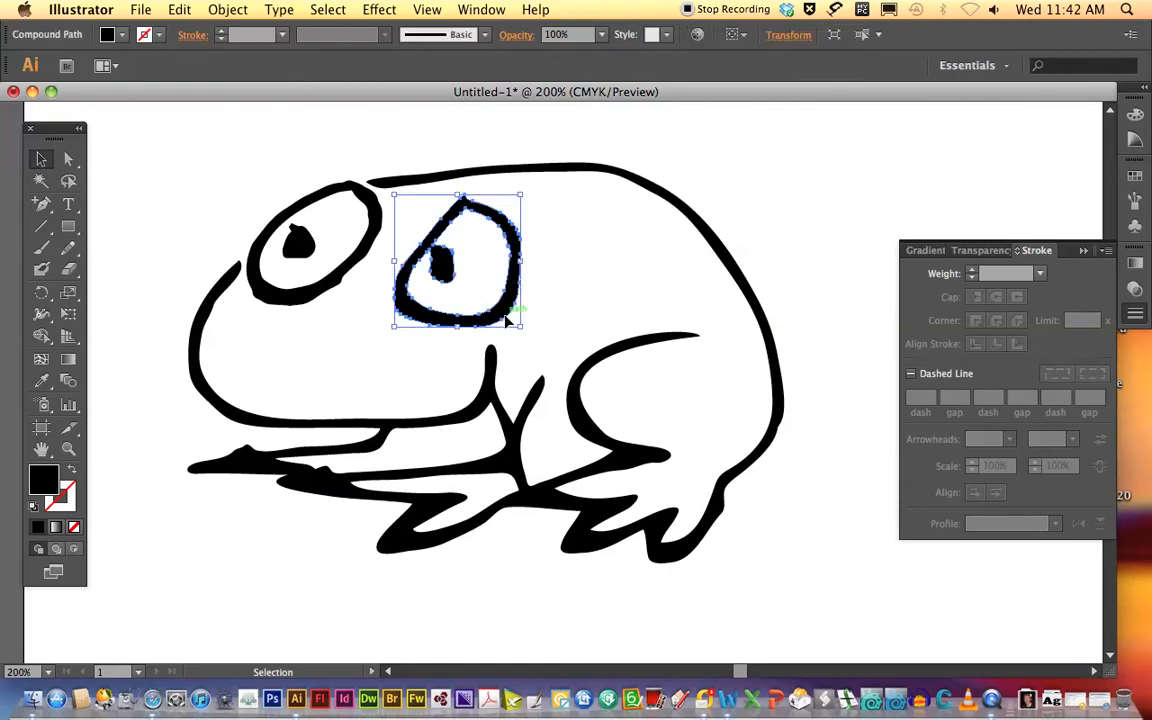
{"action": "key", "text": "Delete"}
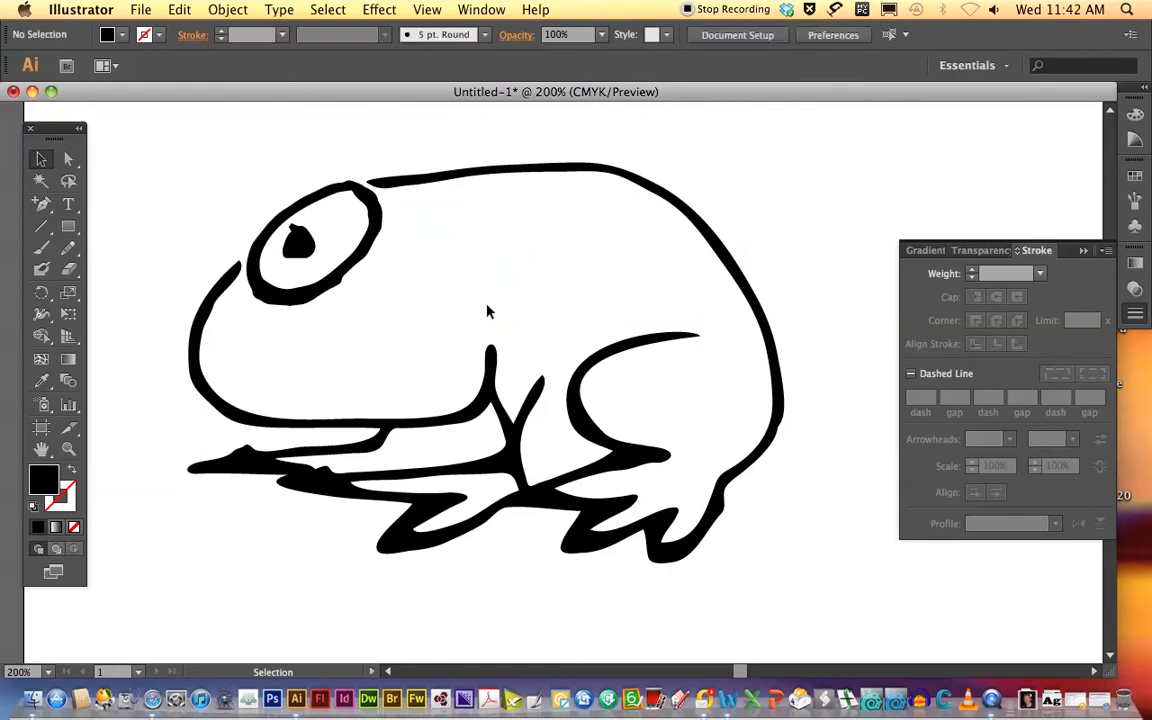
{"action": "left_click", "coordinate": [68, 229]}
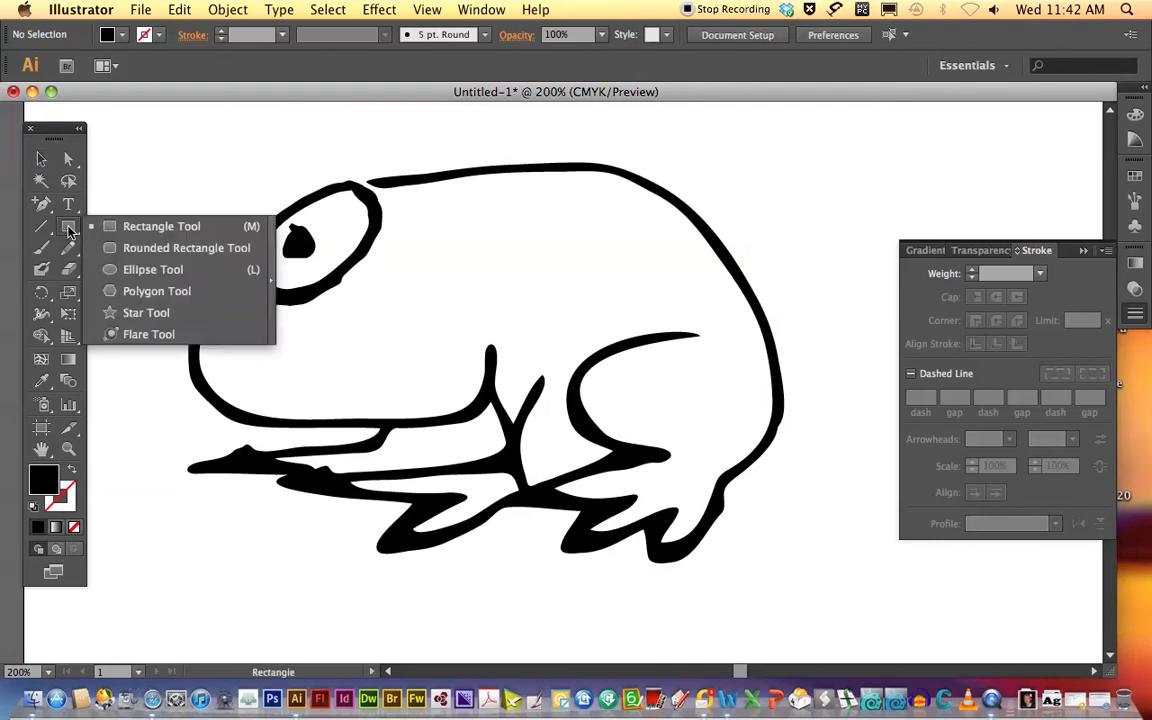
{"action": "left_click", "coordinate": [107, 271]}
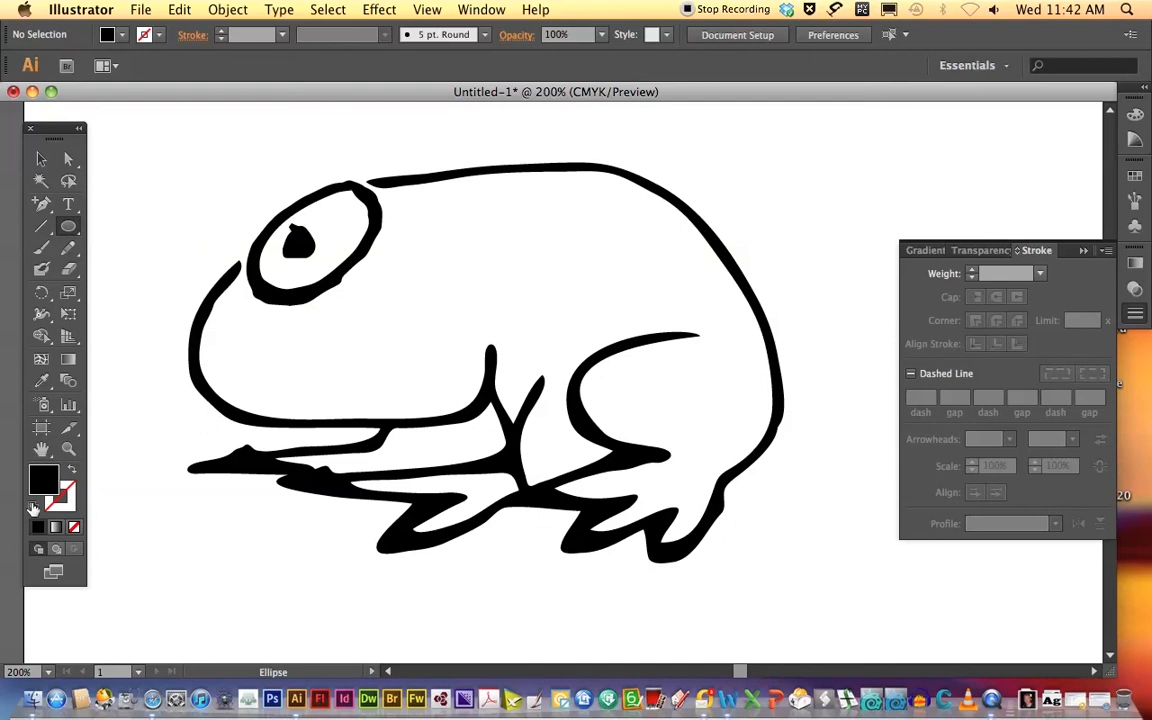
{"action": "left_click", "coordinate": [33, 508]}
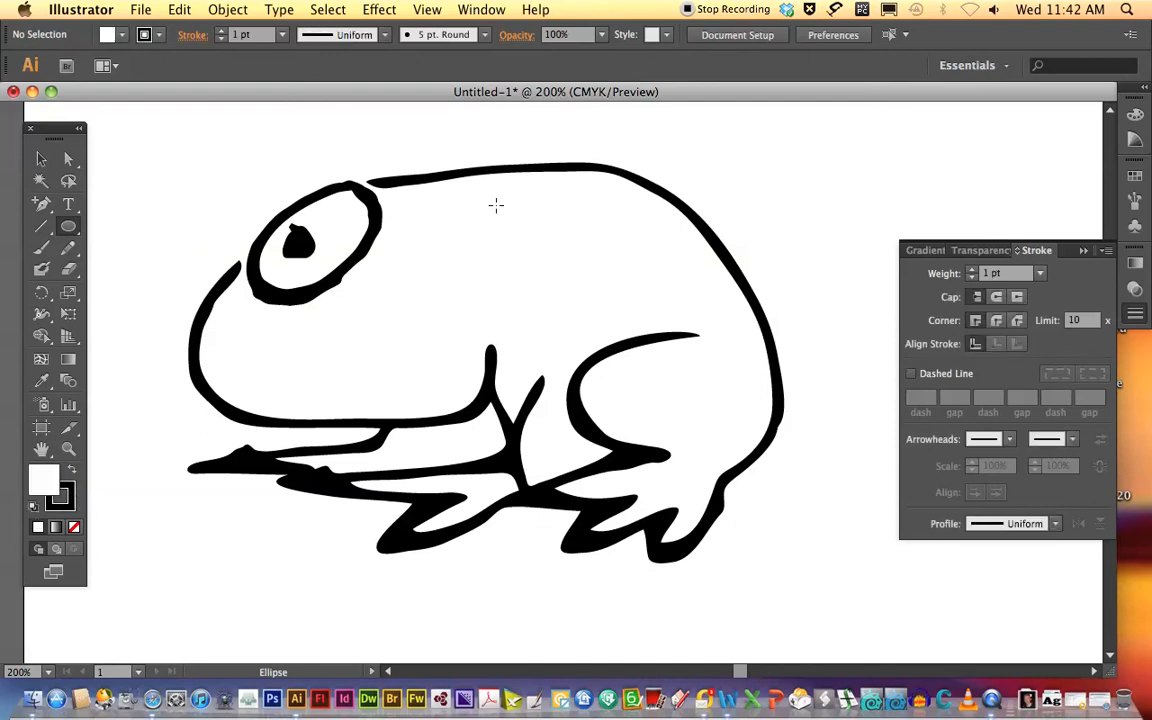
{"action": "left_click_drag", "start_coordinate": [447, 223], "coordinate": [582, 306]}
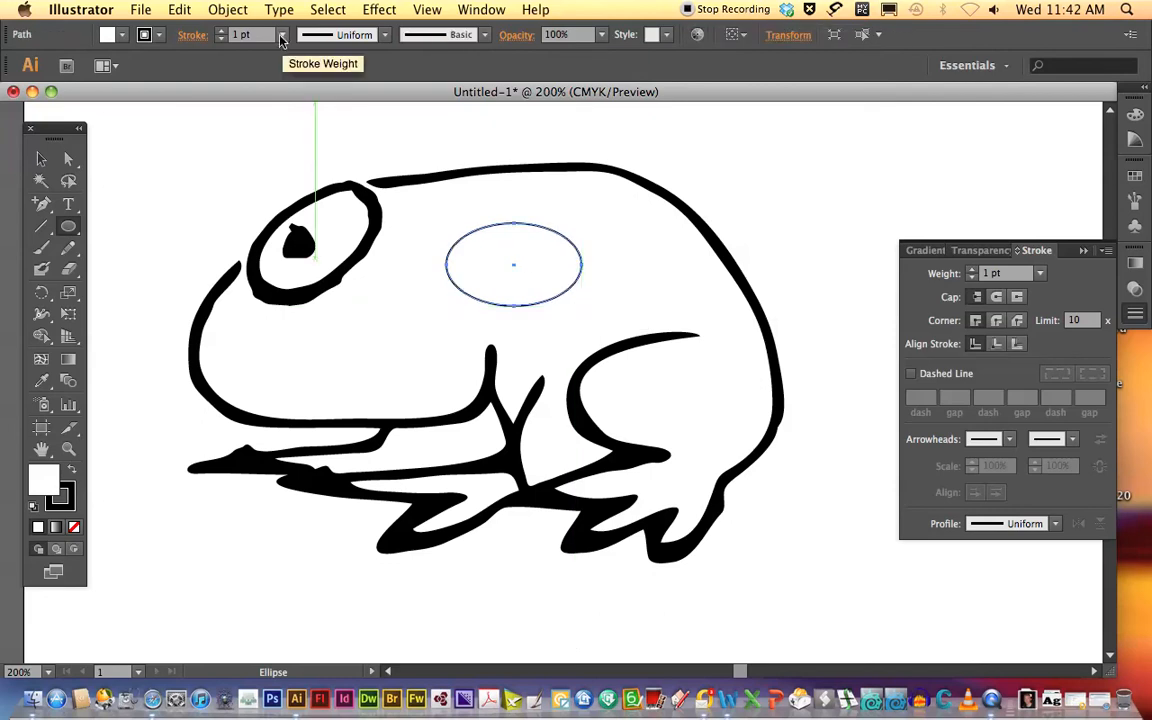
{"action": "left_click", "coordinate": [282, 38]}
{"action": "left_click", "coordinate": [290, 173]}
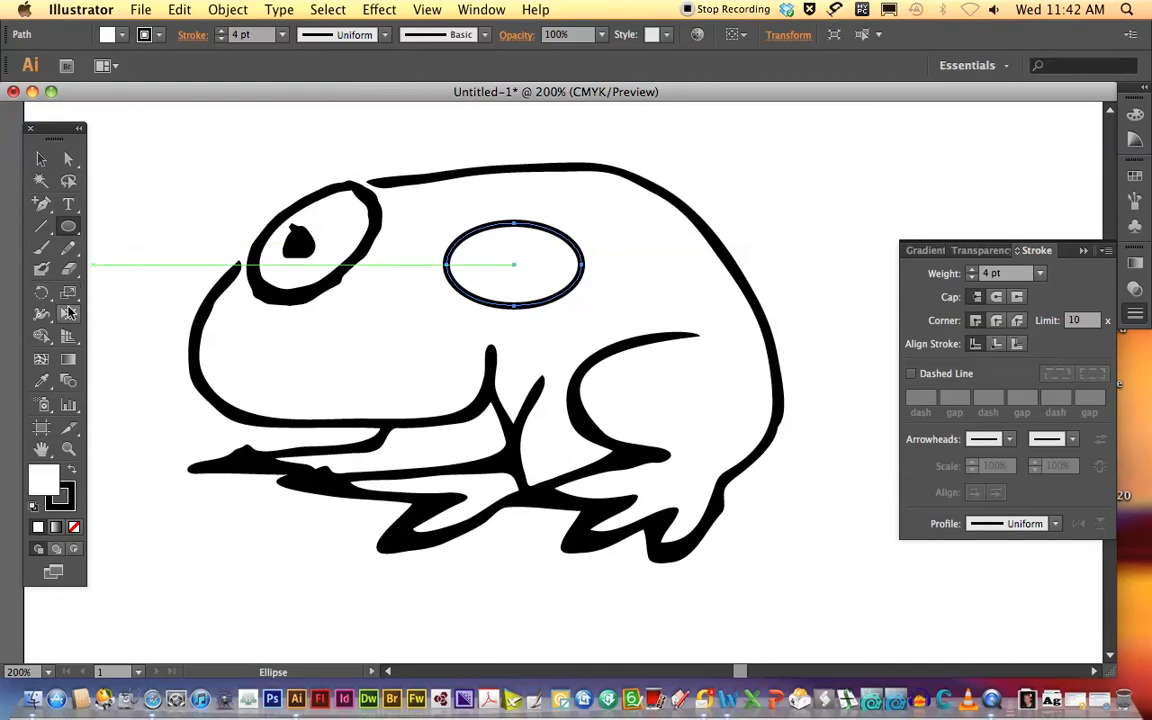
Rotate the ellipse to slant up toward the back and move it beside the remaining traced eye.
{"action": "left_click", "coordinate": [41, 292]}
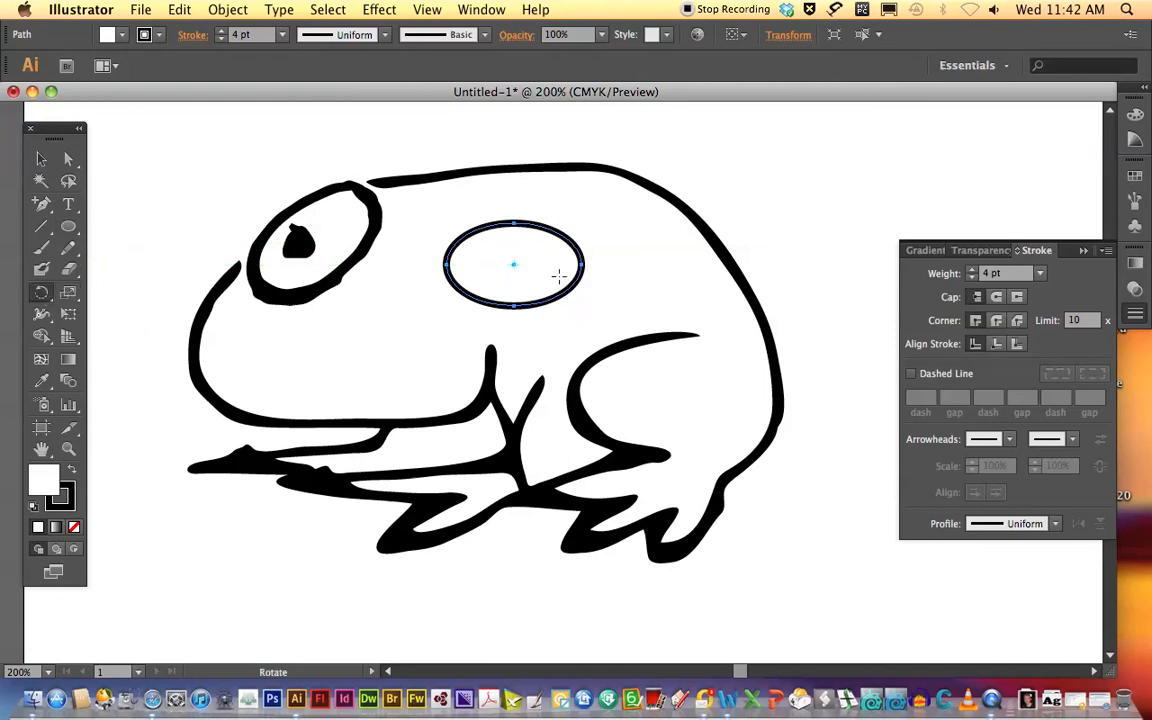
{"action": "left_click_drag", "start_coordinate": [561, 282], "coordinate": [568, 240]}
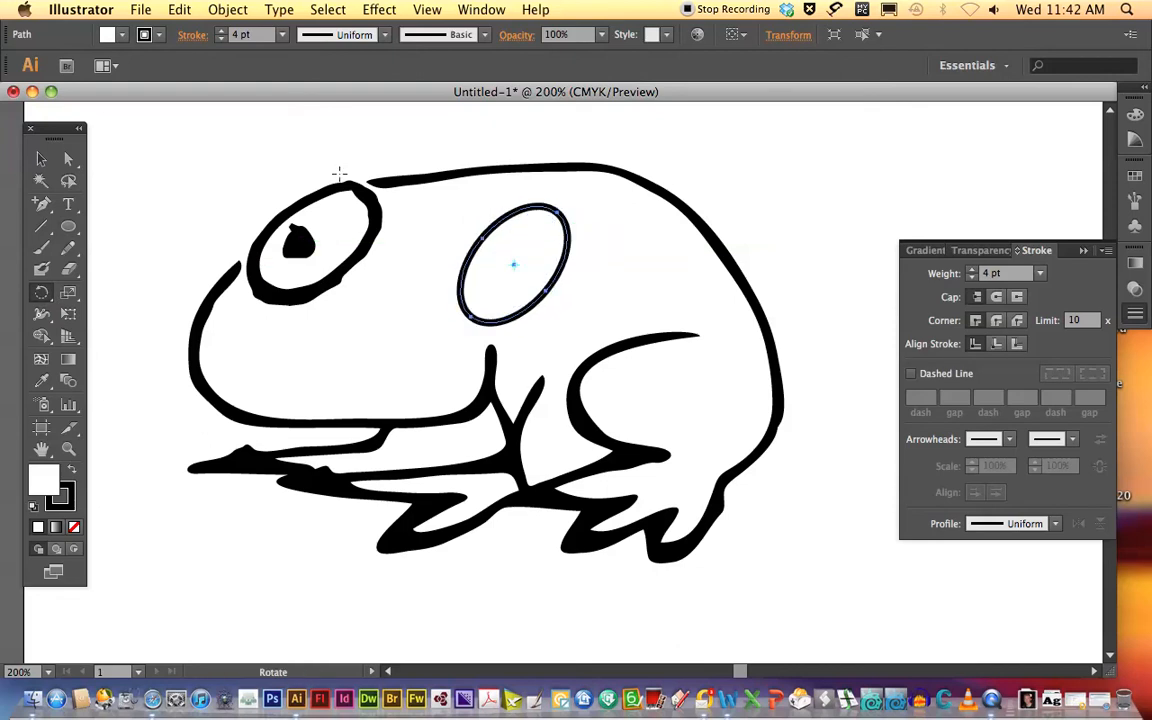
{"action": "left_click", "coordinate": [41, 160]}
{"action": "left_click_drag", "start_coordinate": [543, 297], "coordinate": [462, 301]}
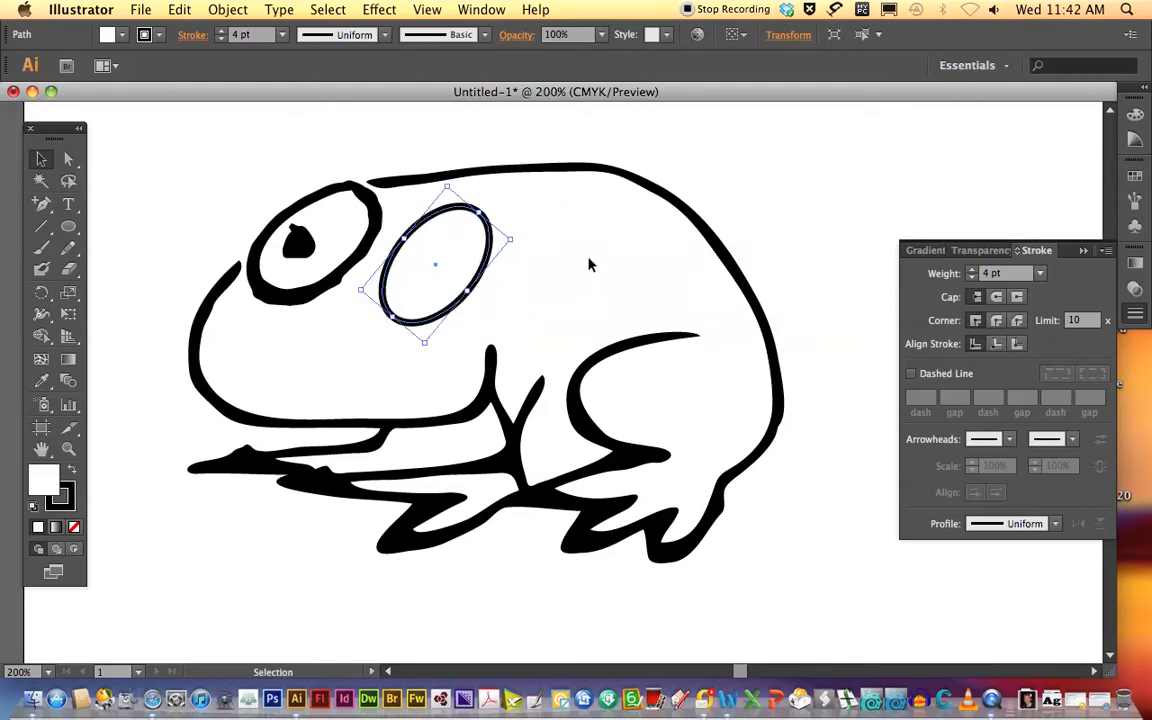
Apply the asymmetrical teardrop-shaped variable width profile to the new eye ellipse's stroke.
{"action": "left_click", "coordinate": [381, 35]}
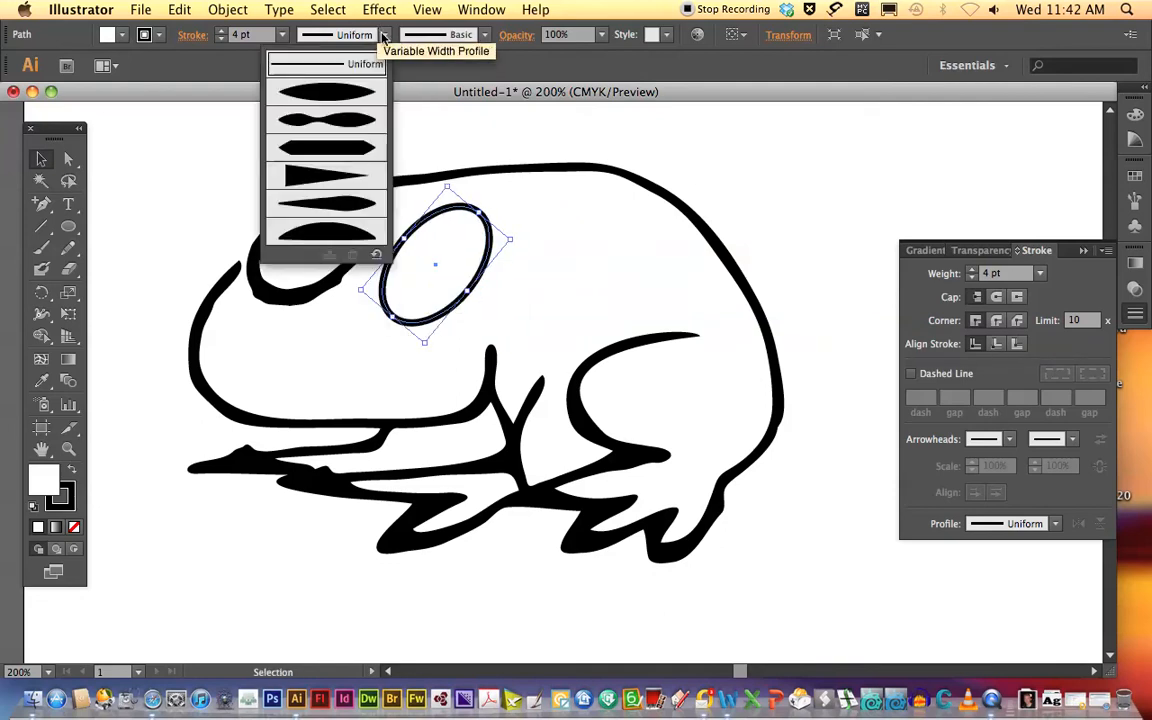
{"action": "left_click", "coordinate": [352, 121]}
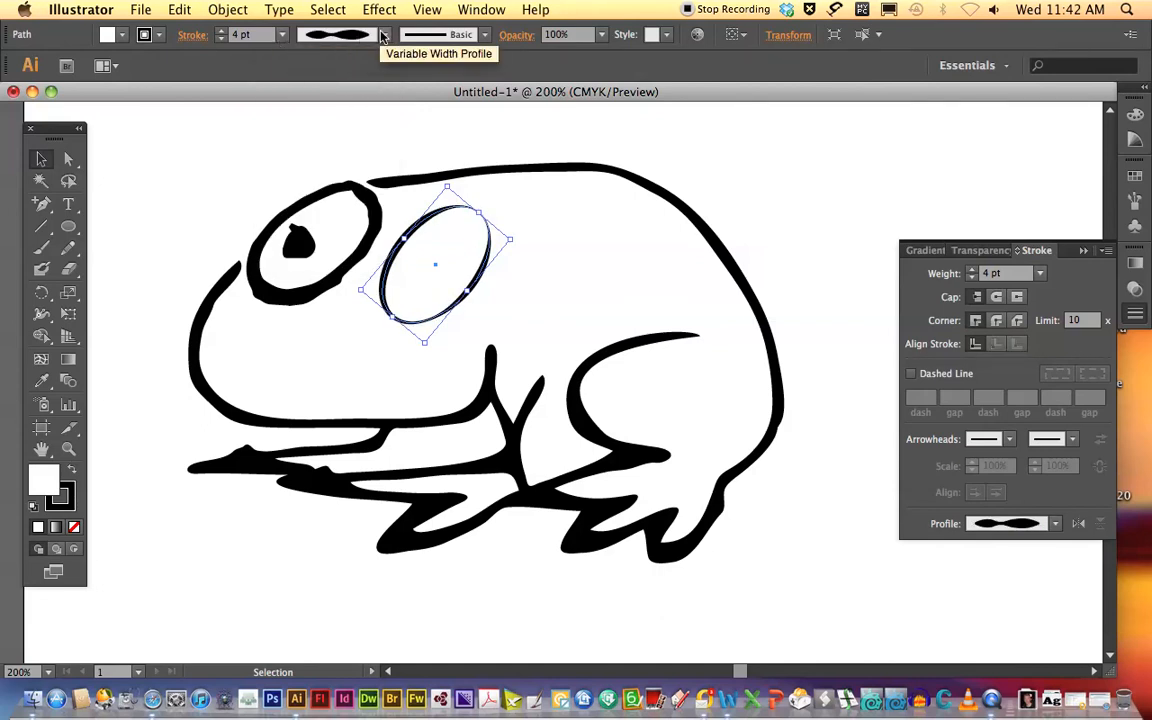
{"action": "left_click", "coordinate": [350, 35]}
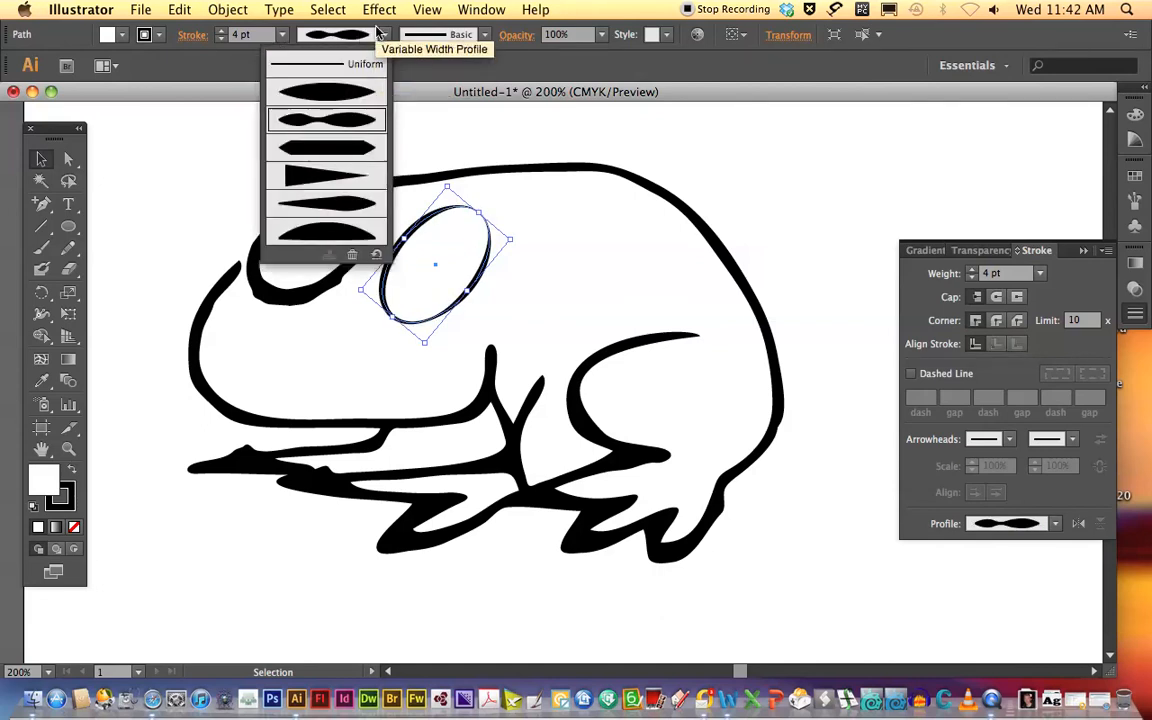
{"action": "left_click", "coordinate": [340, 176]}
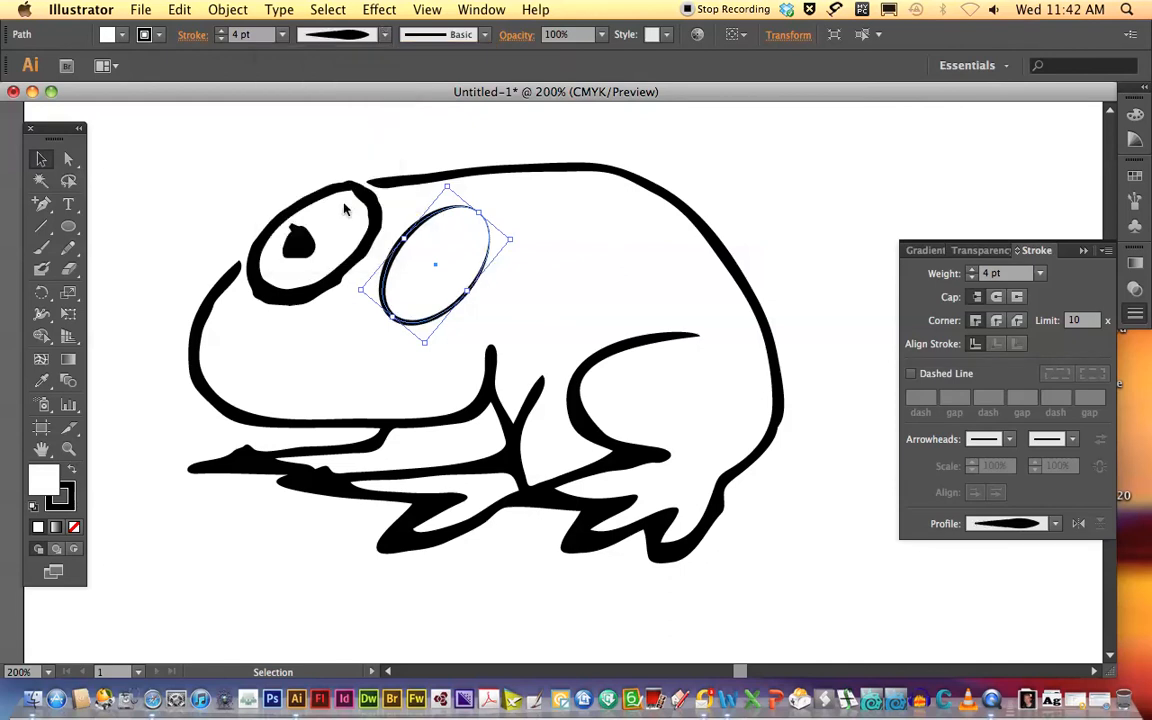
{"action": "left_click", "coordinate": [518, 137]}
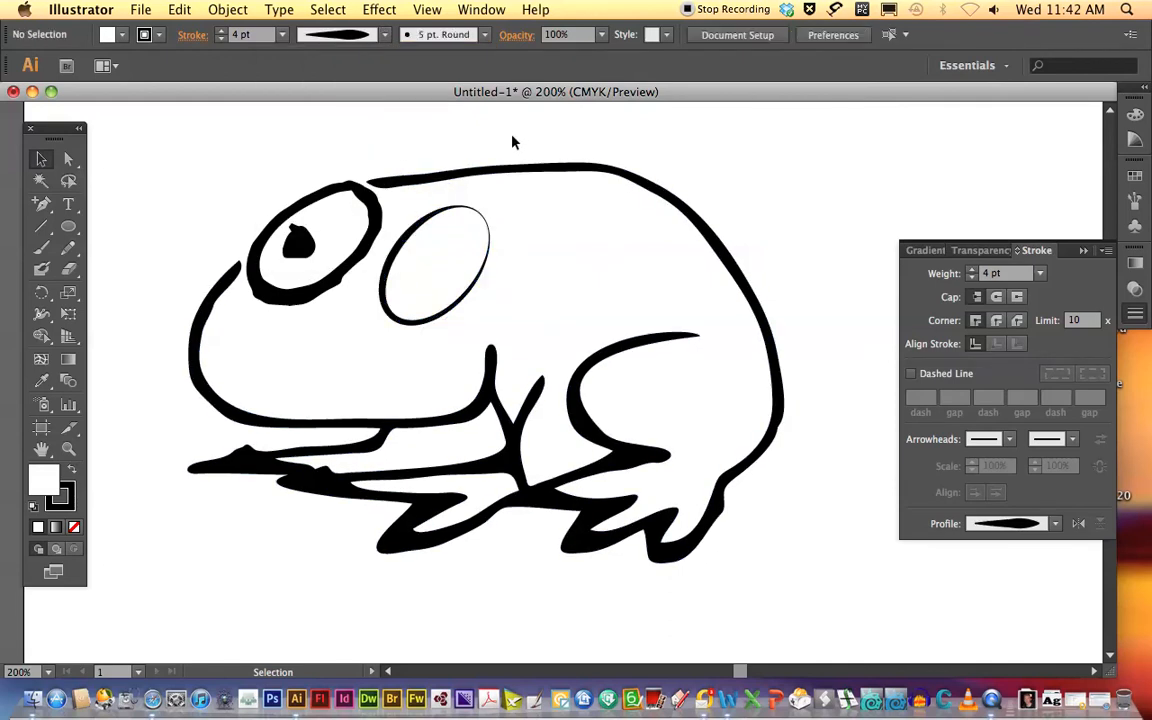
Duplicate the new eye ellipse by copying and pasting it.
{"action": "left_click", "coordinate": [487, 247]}
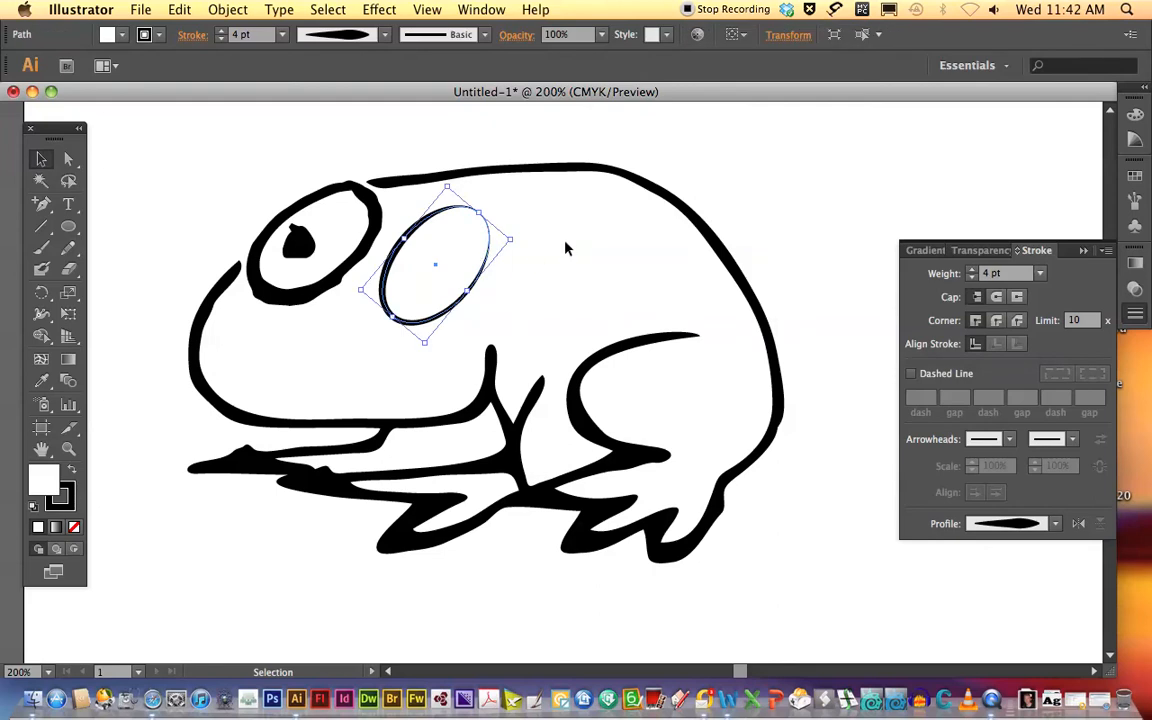
{"action": "key", "text": "a"}
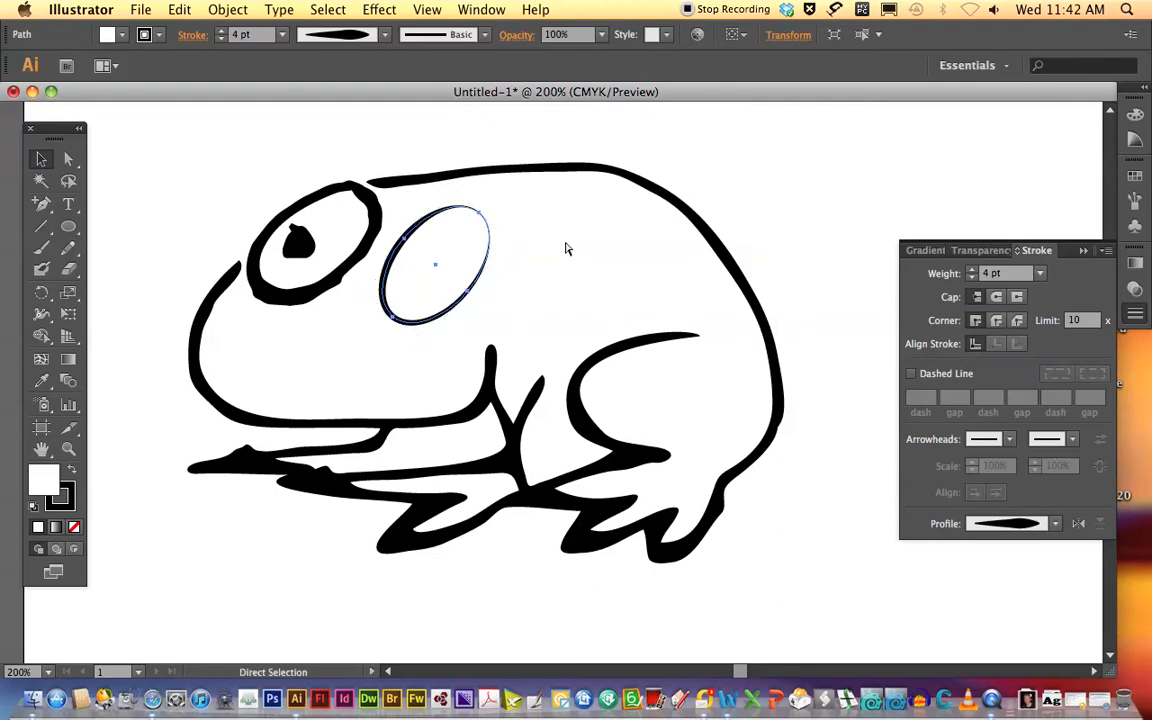
{"action": "key", "text": "super+c"}
{"action": "key", "text": "super+v"}
{"action": "key", "text": "v"}
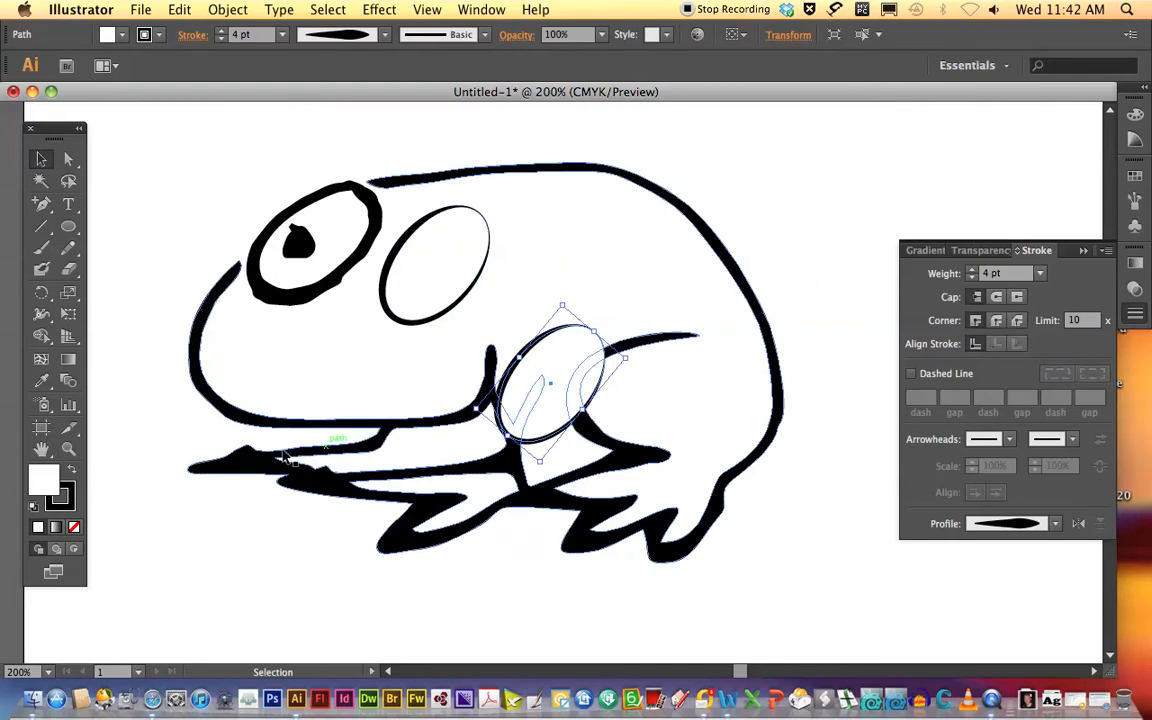
Fill the duplicated ellipse with near-black, hex 020202.
{"action": "left_click", "coordinate": [50, 472]}
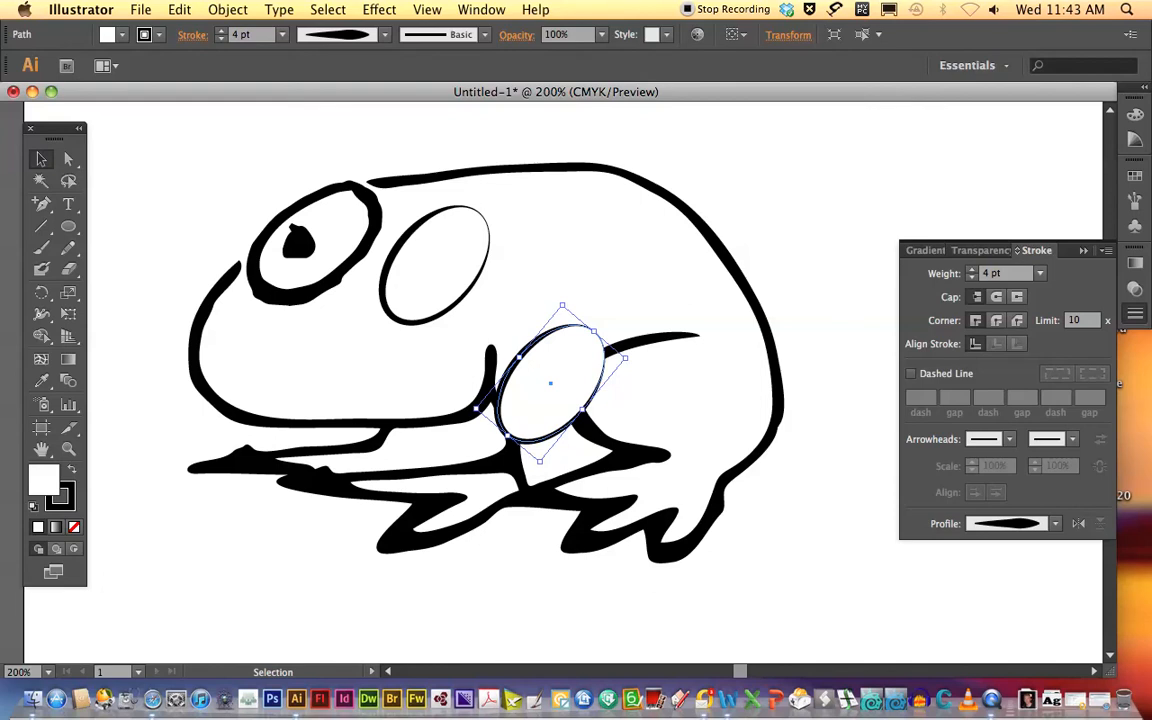
{"action": "left_click_drag", "start_coordinate": [1151, 190], "coordinate": [948, 73]}
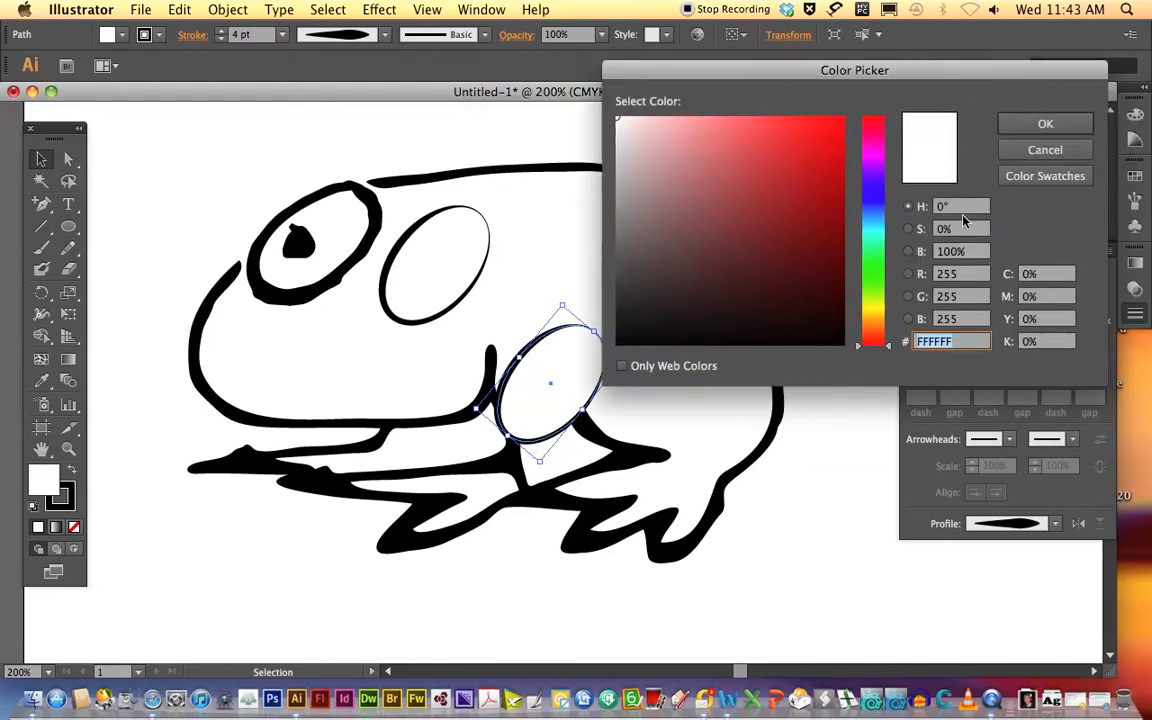
{"action": "left_click", "coordinate": [618, 343]}
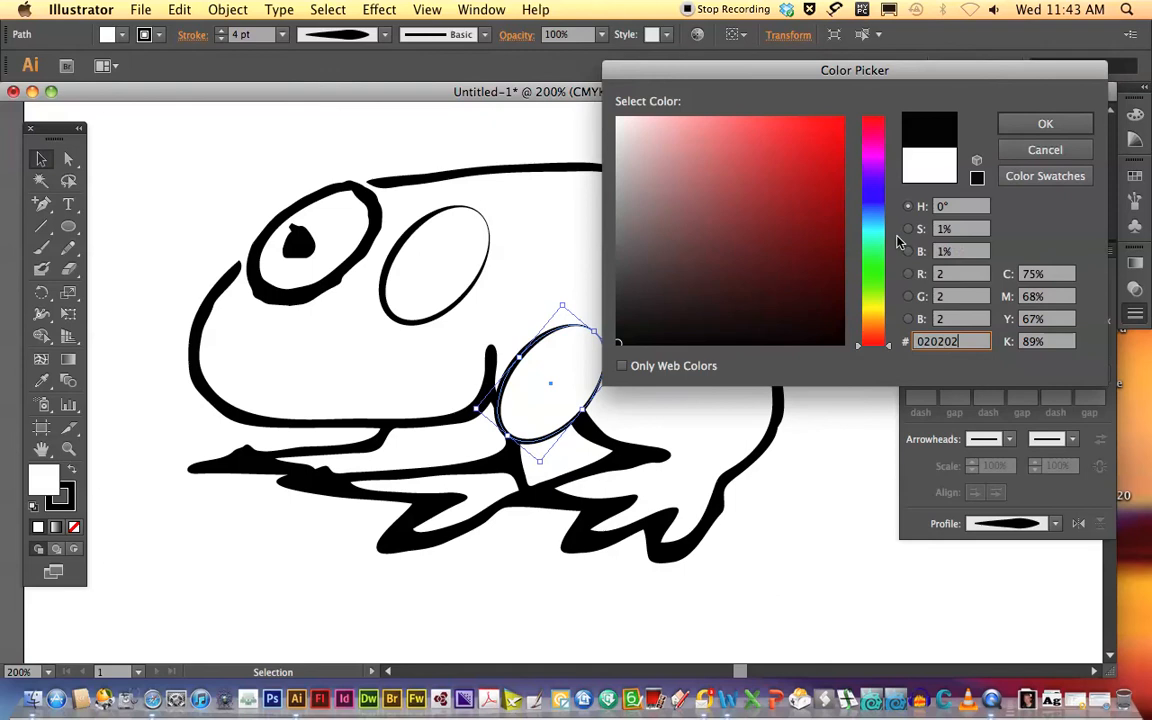
{"action": "left_click", "coordinate": [1045, 124]}
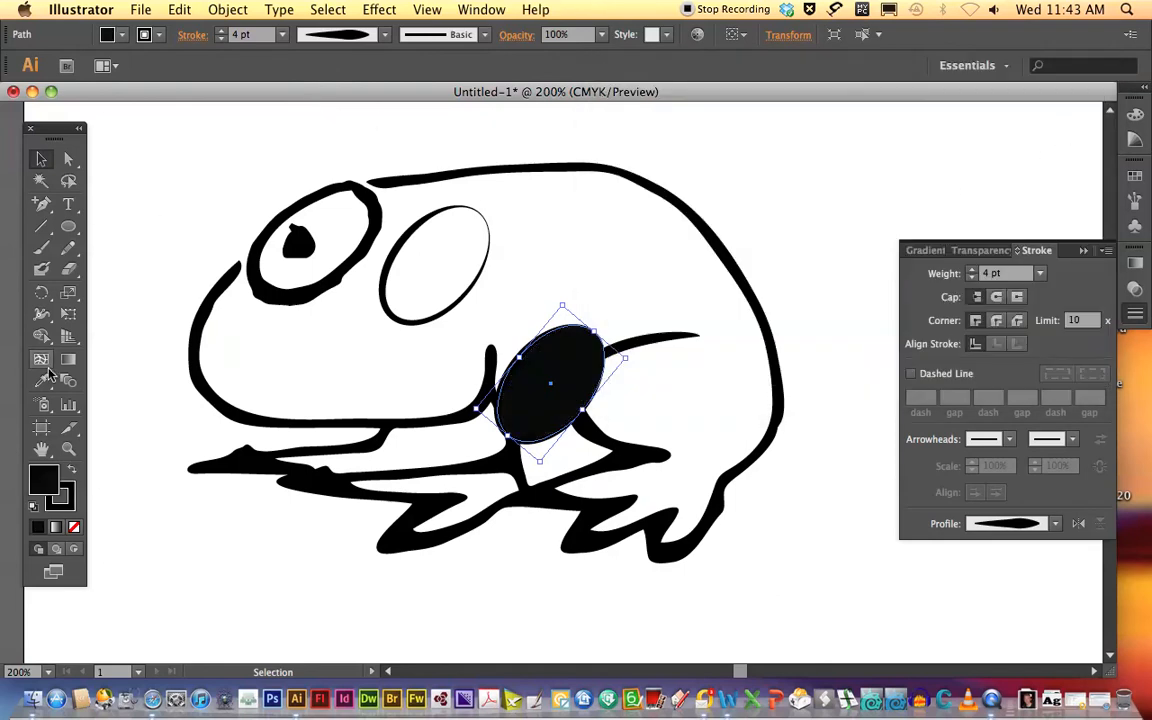
Scale the black ellipse down to about a third and place it as a pupil in the lower-left part of the new eye.
{"action": "left_click", "coordinate": [68, 292]}
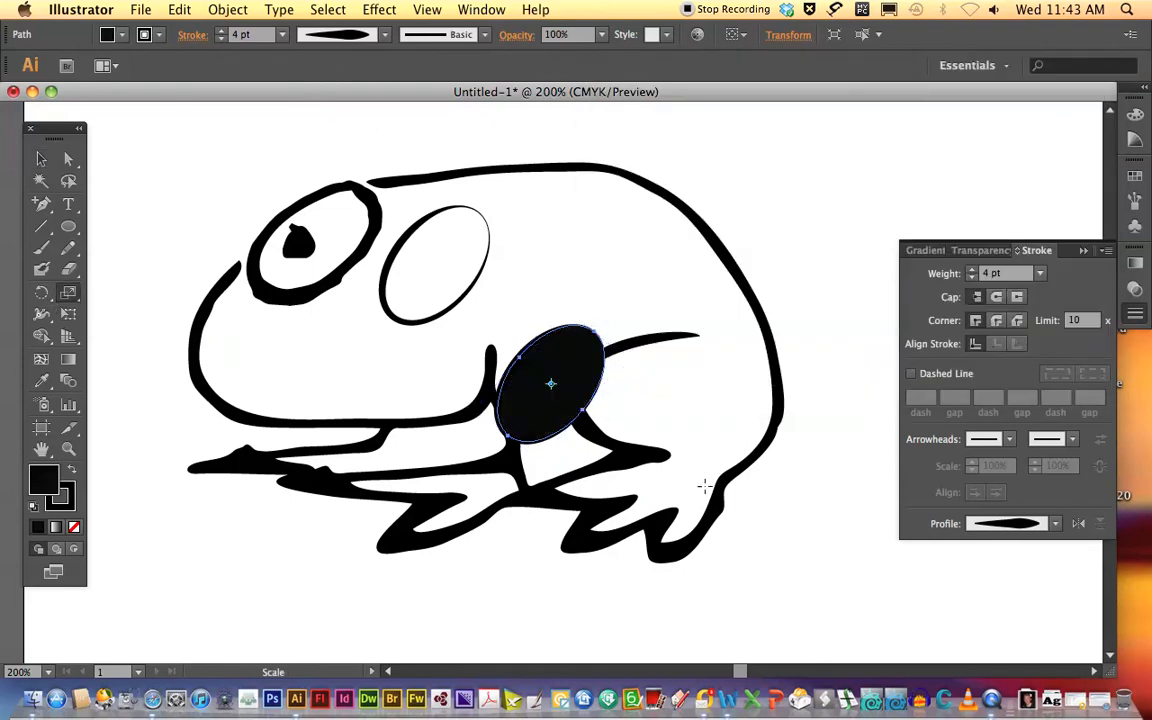
{"action": "mouse_move", "coordinate": [507, 432]}
{"action": "left_mouse_down"}
{"action": "mouse_move", "coordinate": [545, 393]}
{"action": "mouse_move", "coordinate": [549, 410]}
{"action": "mouse_move", "coordinate": [445, 292]}
{"action": "mouse_move", "coordinate": [422, 298]}
{"action": "left_mouse_up"}
{"action": "key", "text": "v"}
{"action": "left_click", "coordinate": [816, 167]}
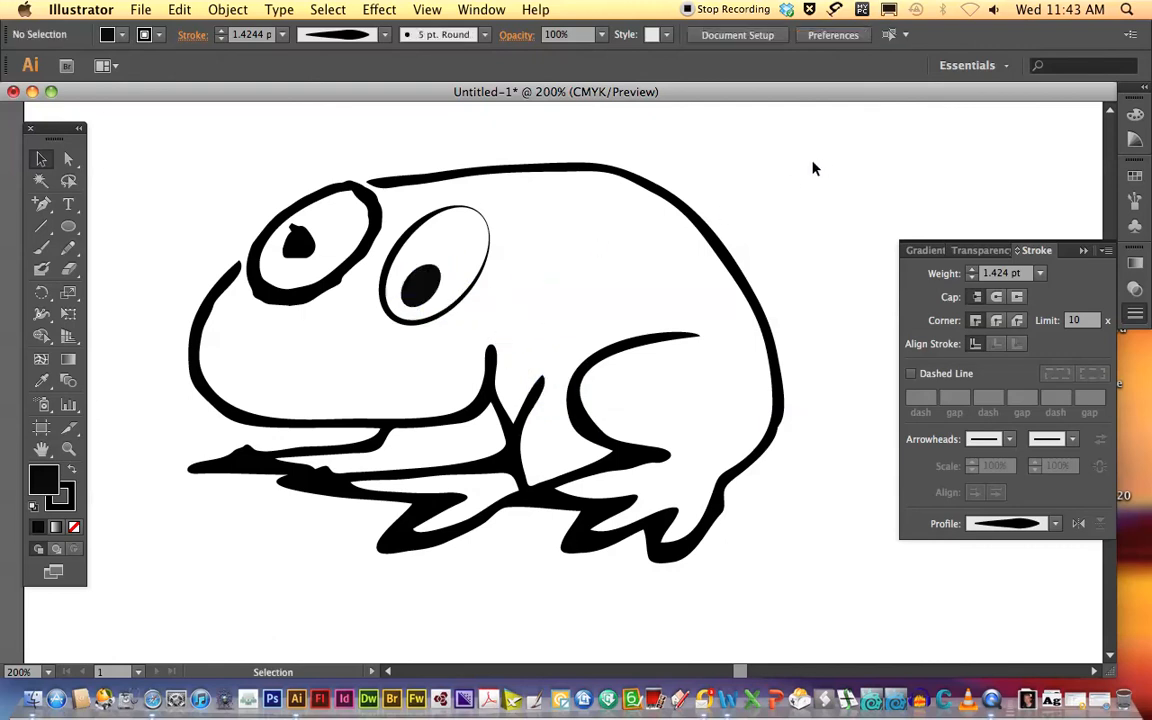